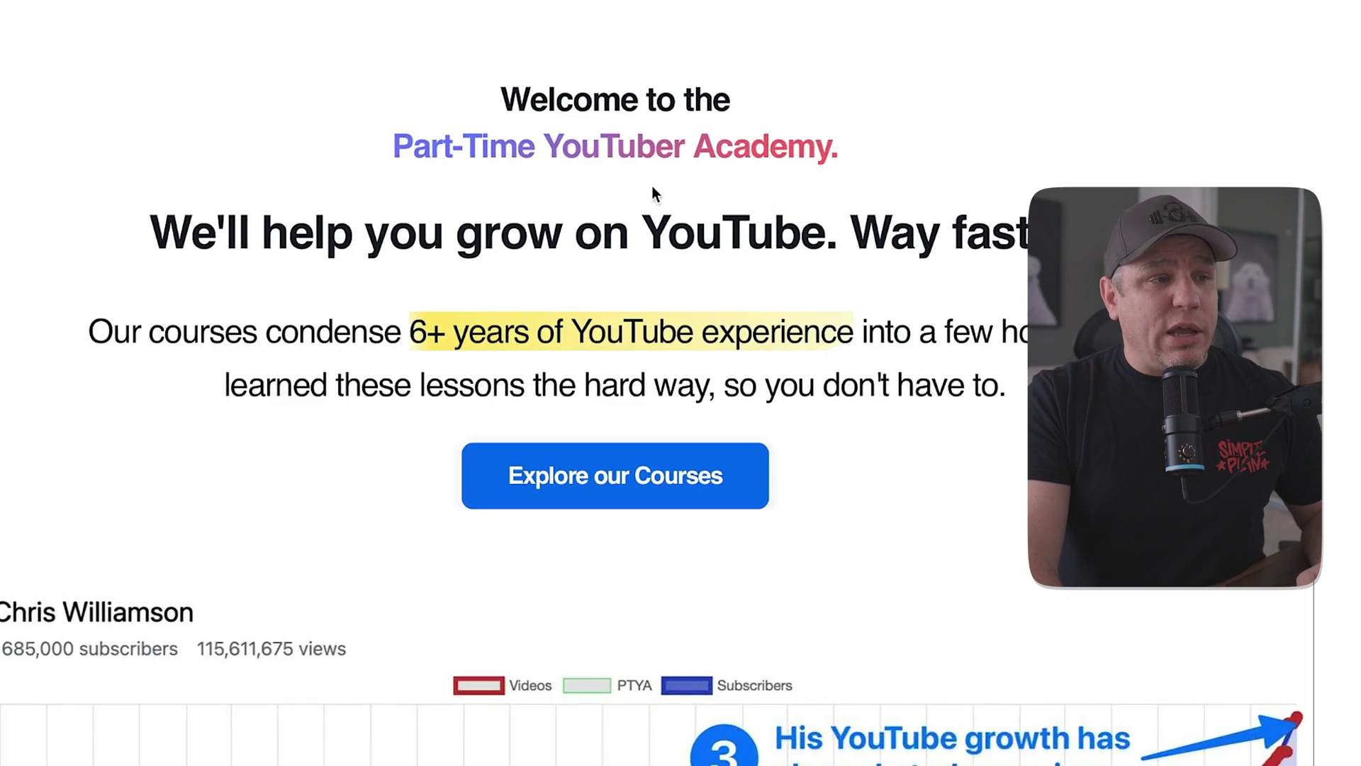
drag(322, 141, 695, 173)
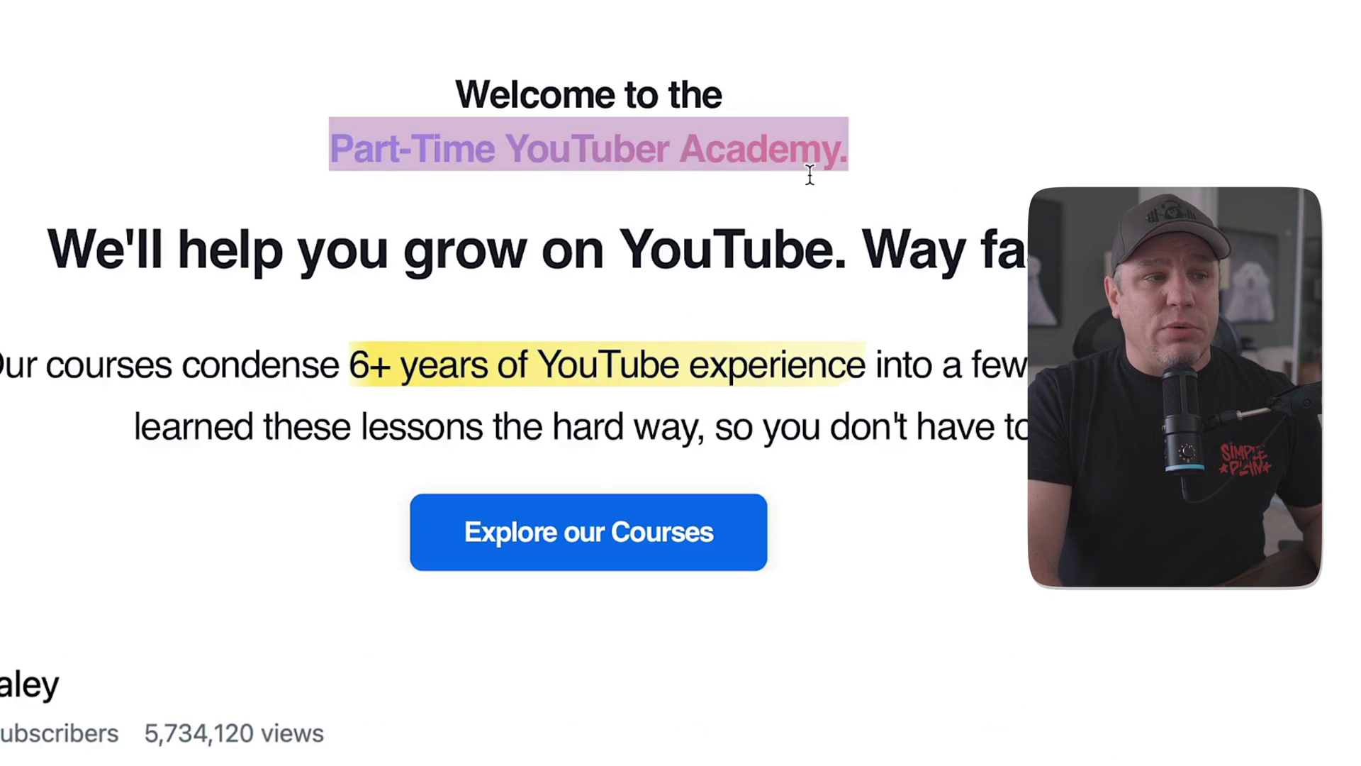
click(366, 195)
drag(439, 153, 552, 155)
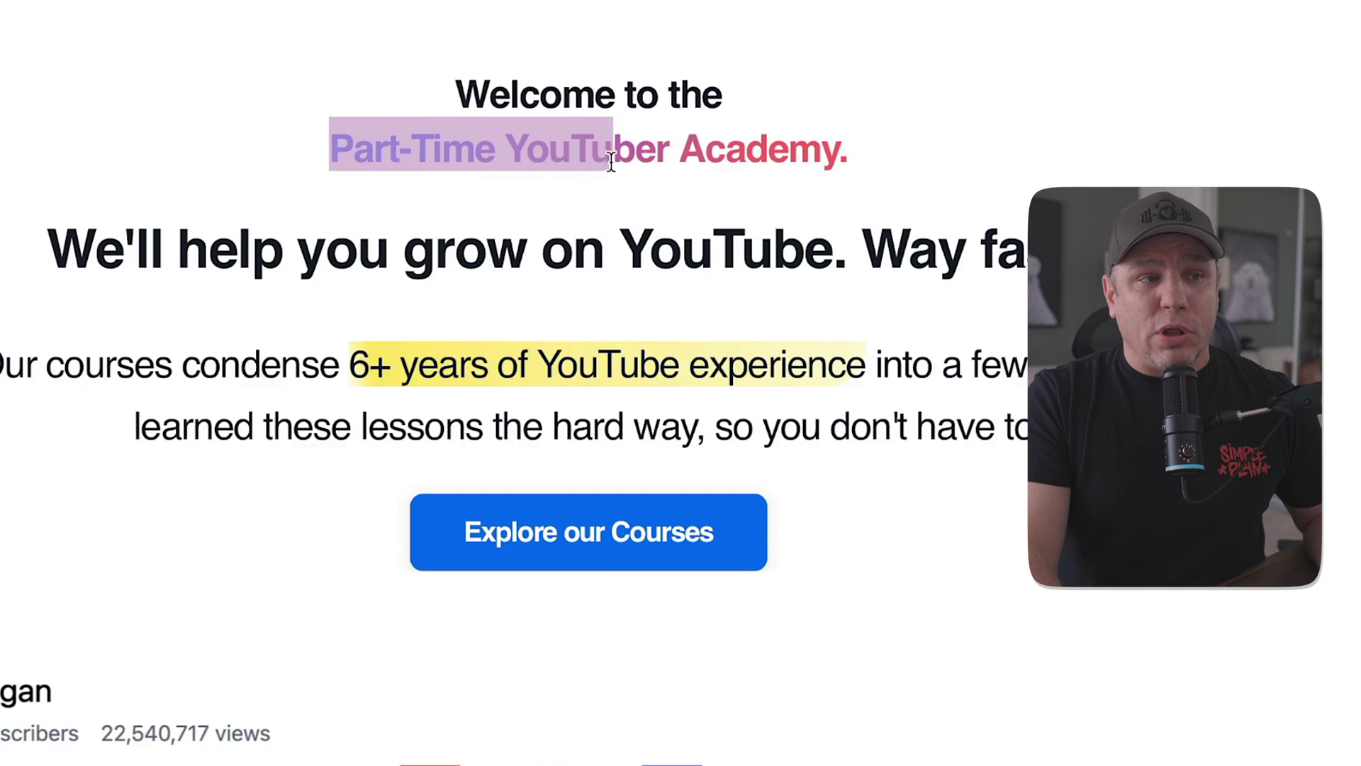
drag(792, 163, 836, 167)
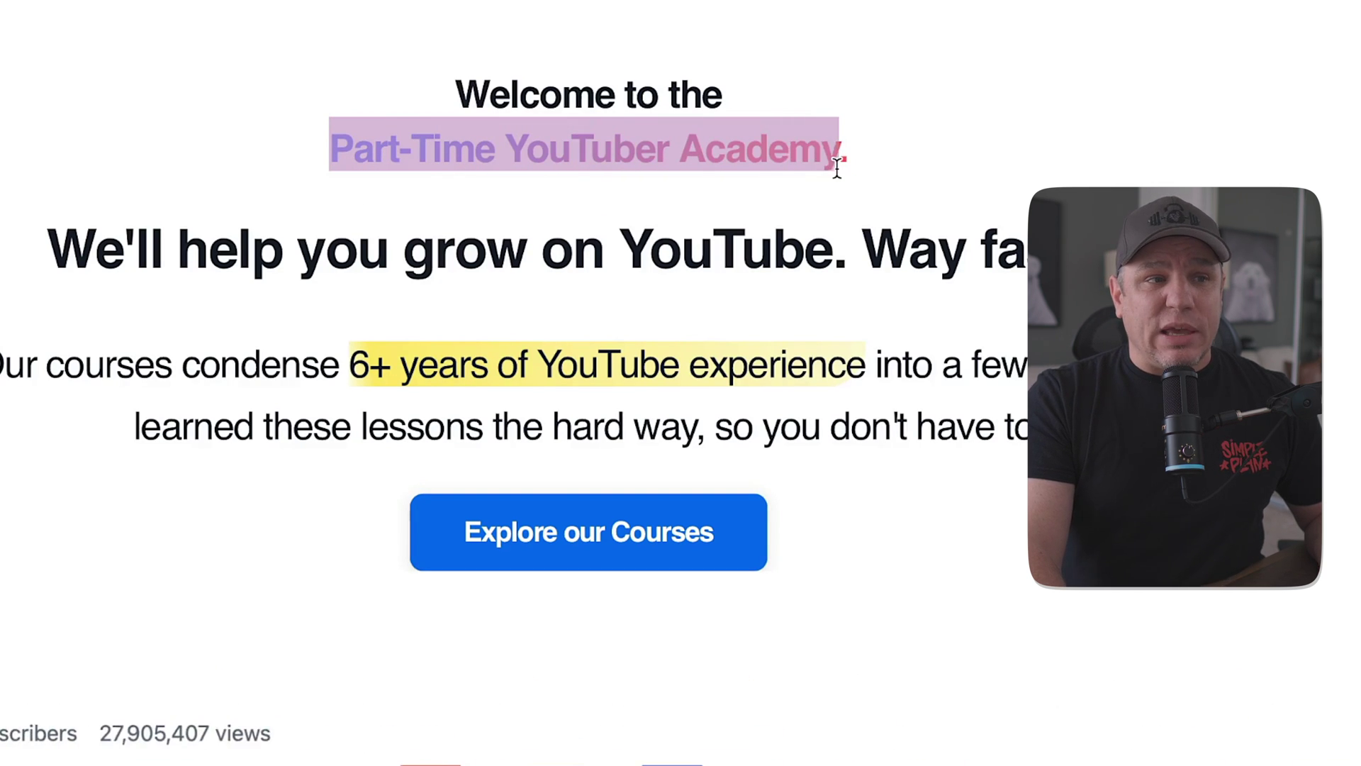
click(879, 176)
scroll(854, 151, down, 15)
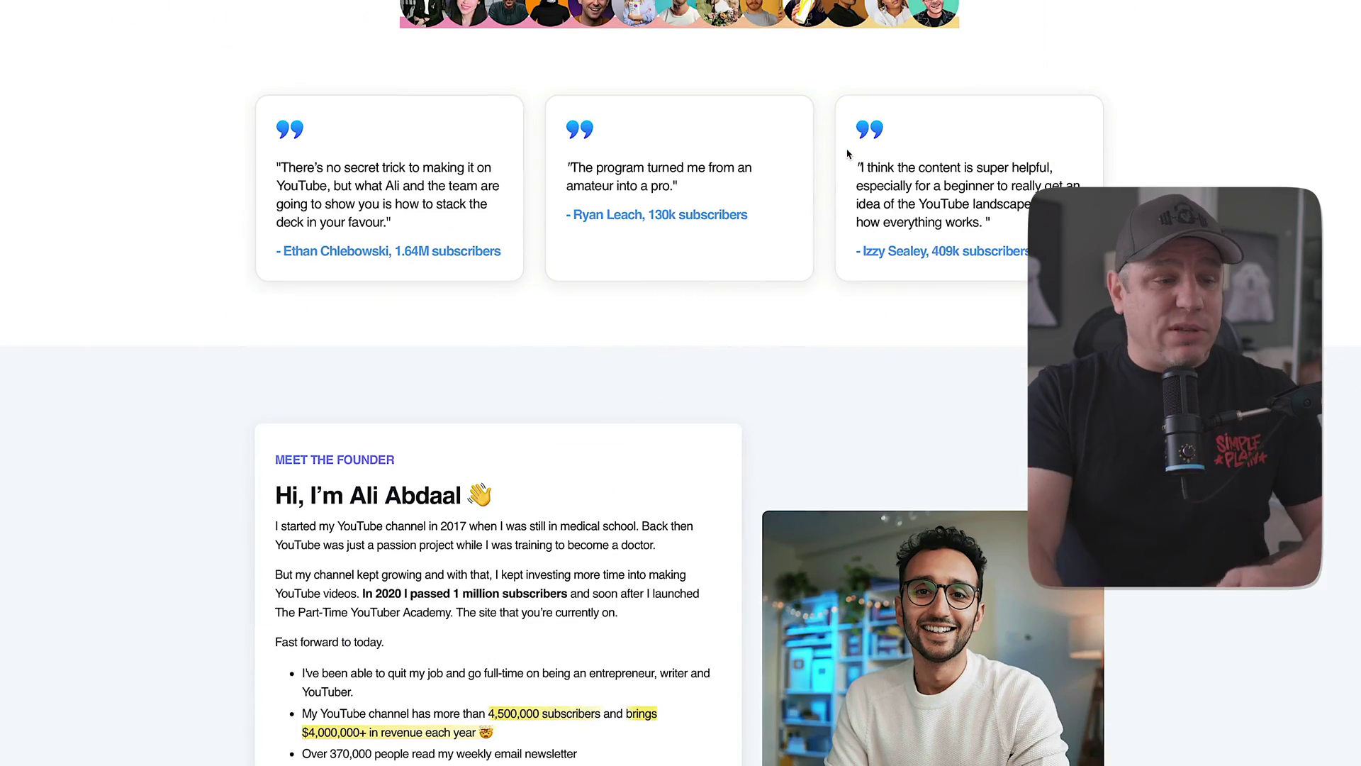
scroll(846, 153, down, 12)
scroll(846, 153, up, 7)
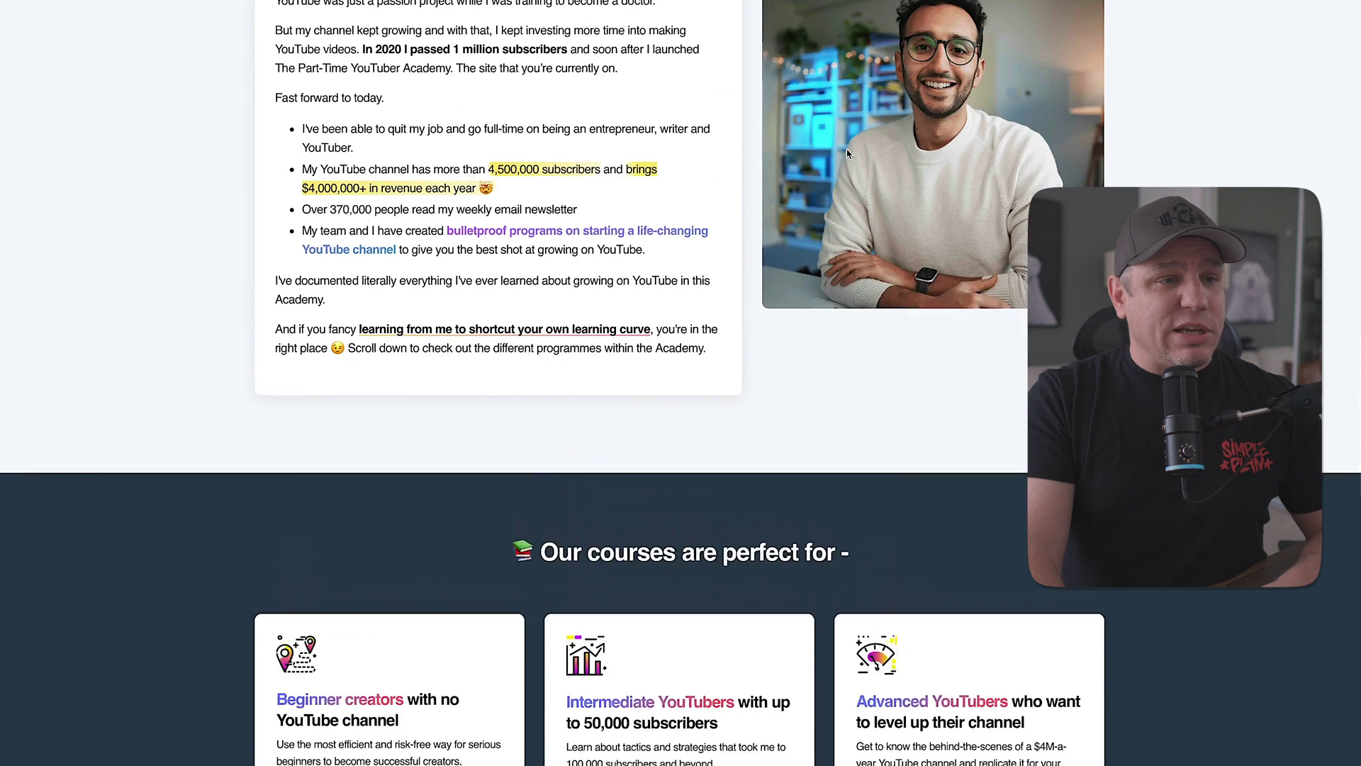
scroll(846, 153, down, 6)
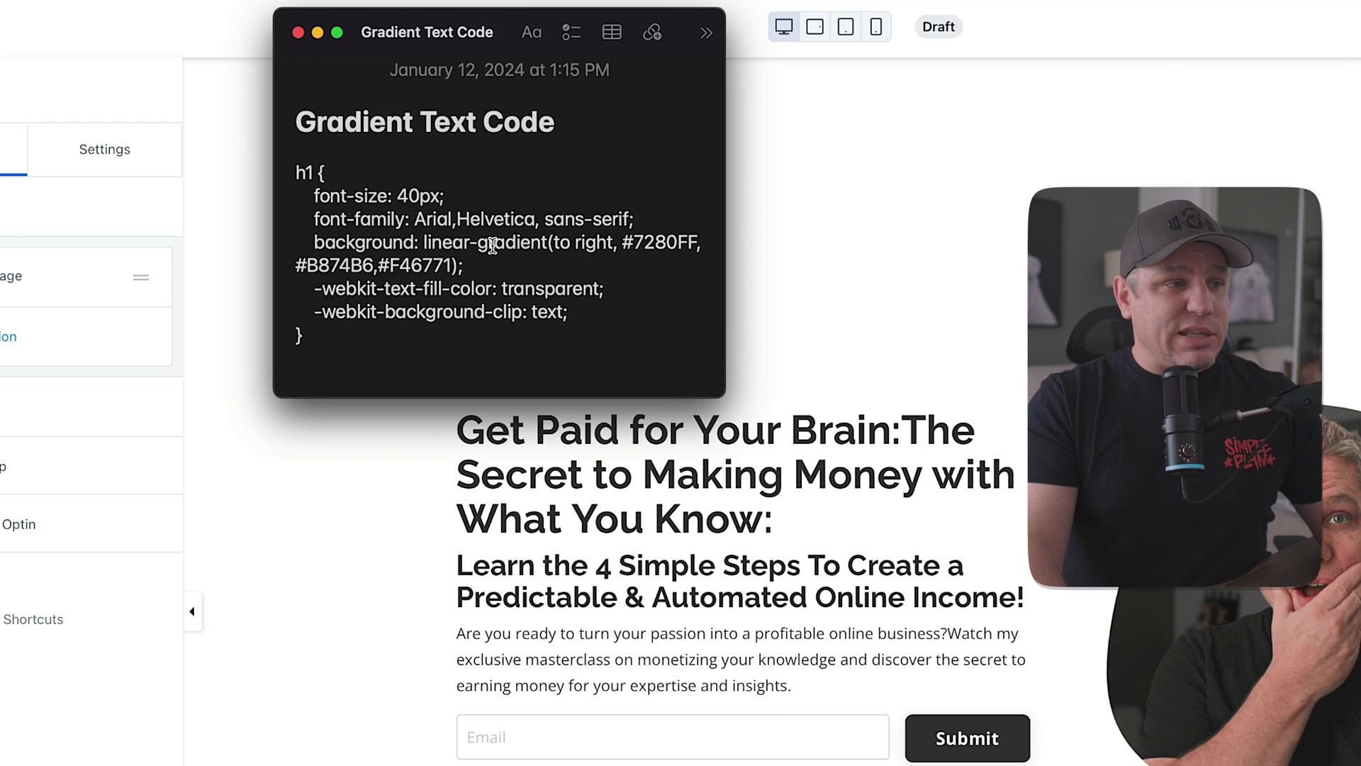
Step: Copy all of the h1 gradient CSS in the Apple Notes note, then go back to the Workshop -2 editor
drag(346, 342, 268, 163)
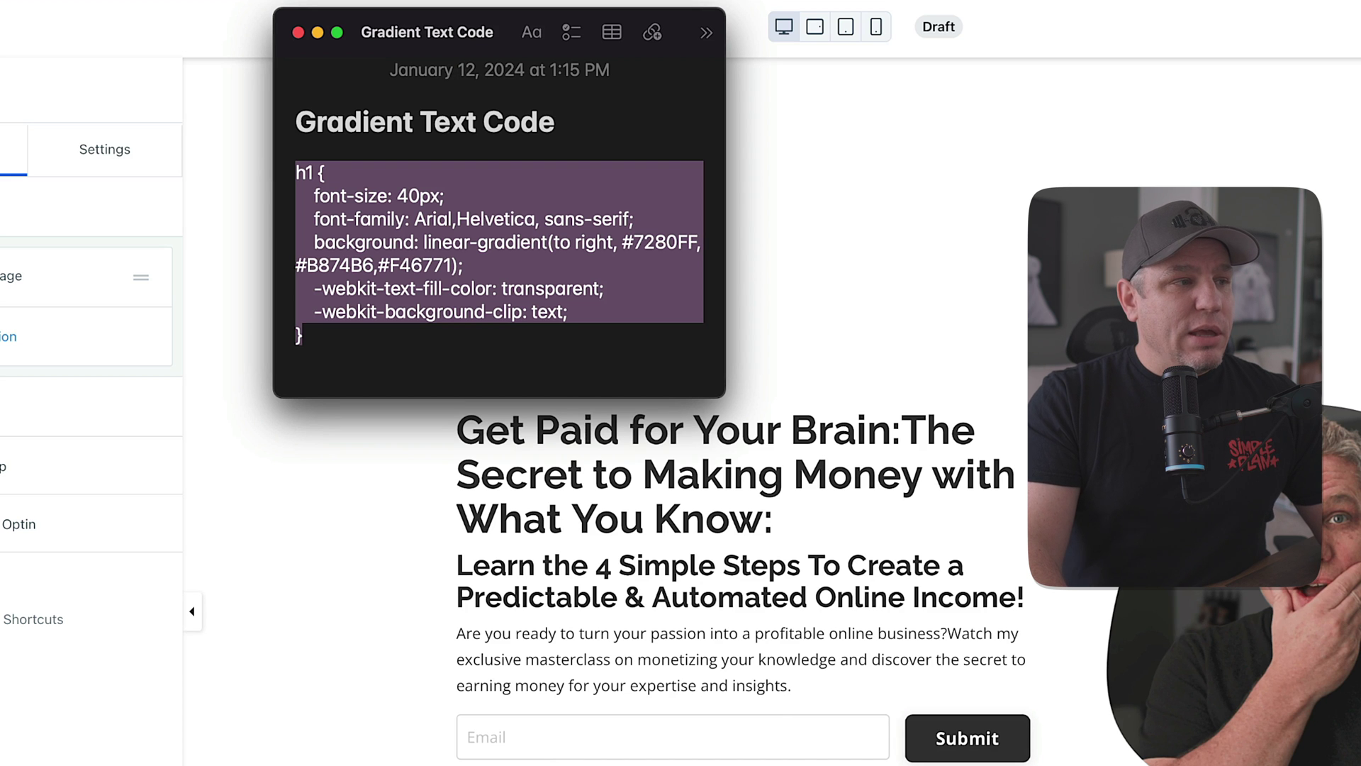
click(662, 484)
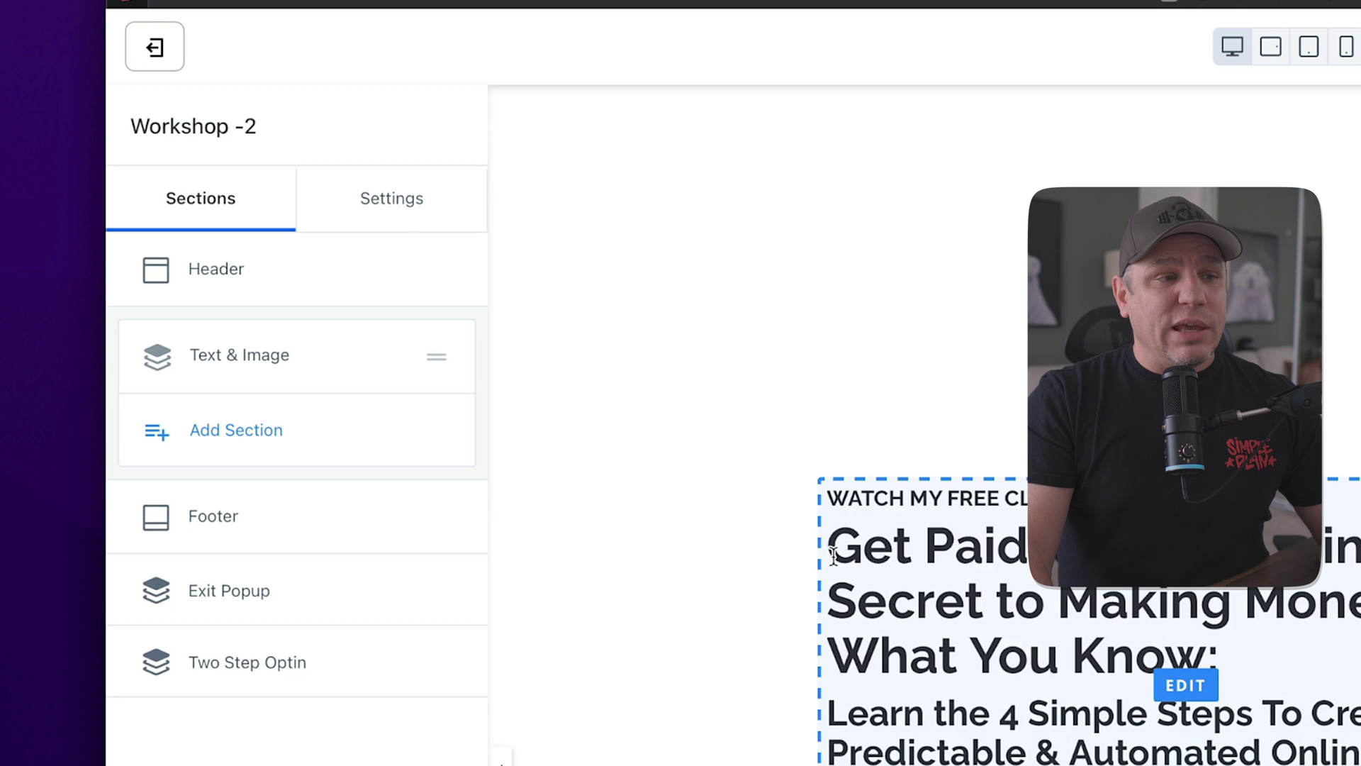
Step: Paste the h1 purple-to-pink gradient CSS into the page's Custom Code CSS box, enlarging the box
click(397, 210)
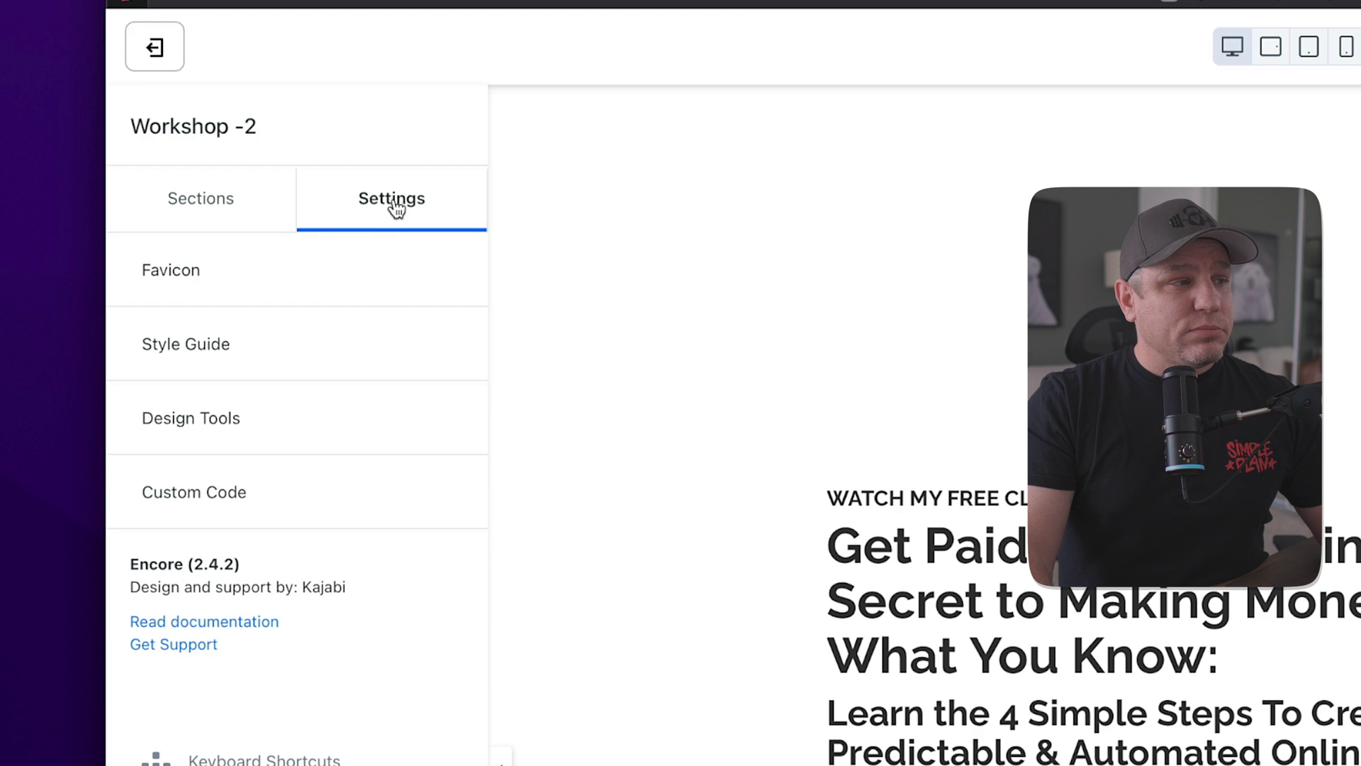
click(200, 515)
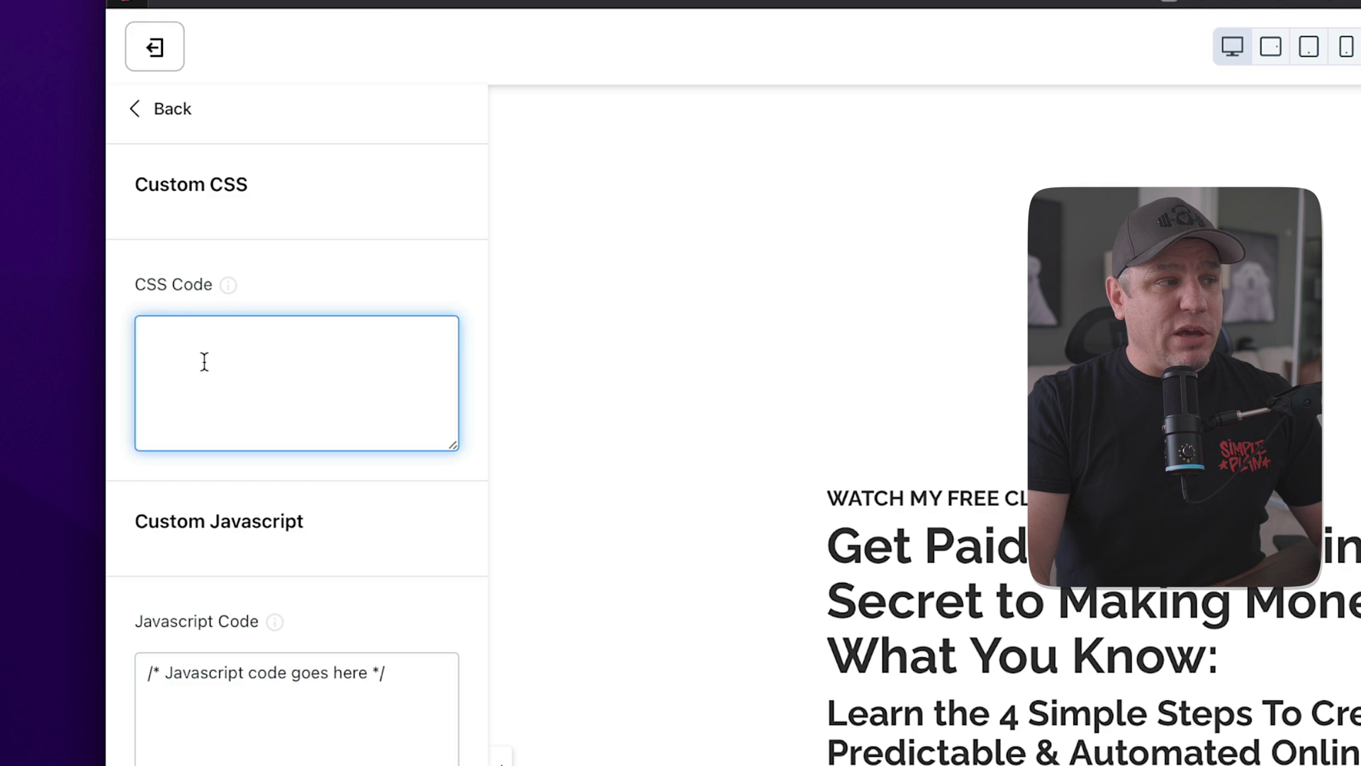
drag(452, 446, 452, 652)
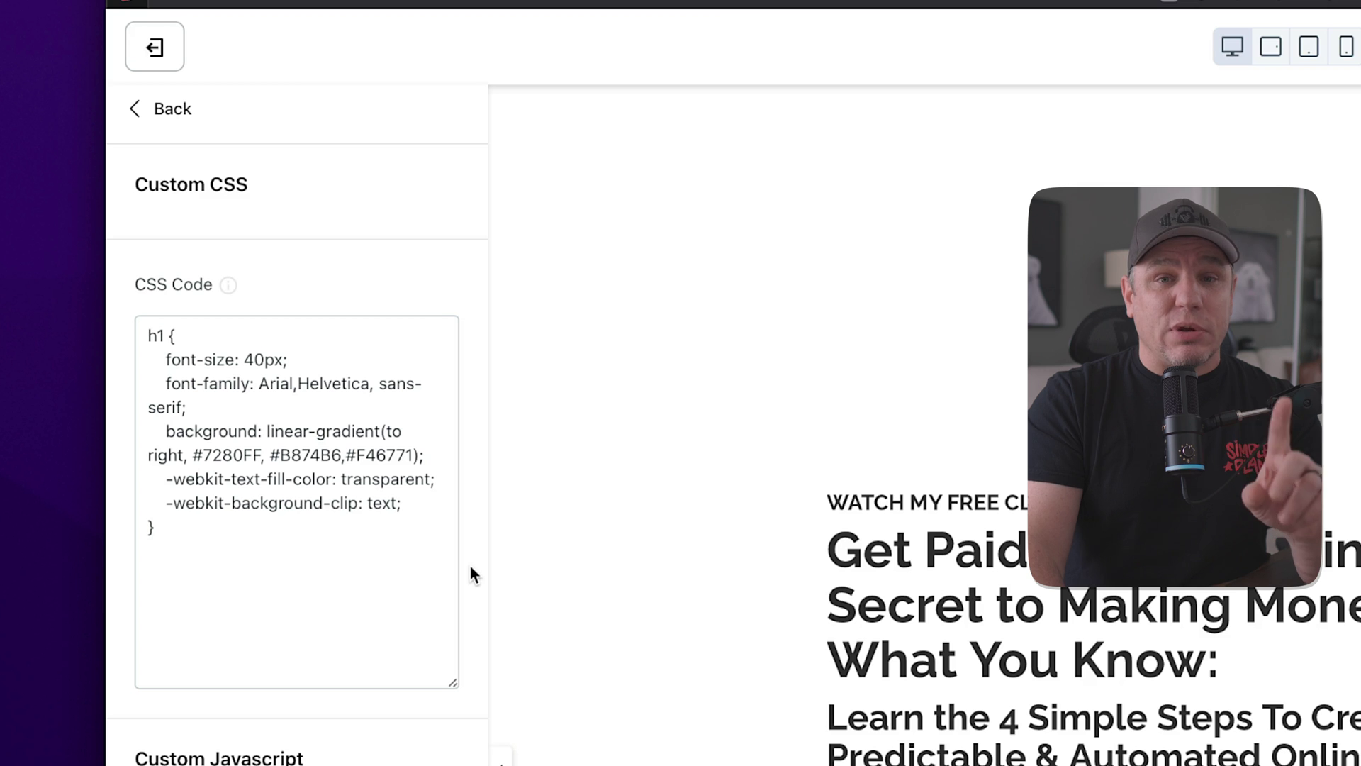
click(163, 121)
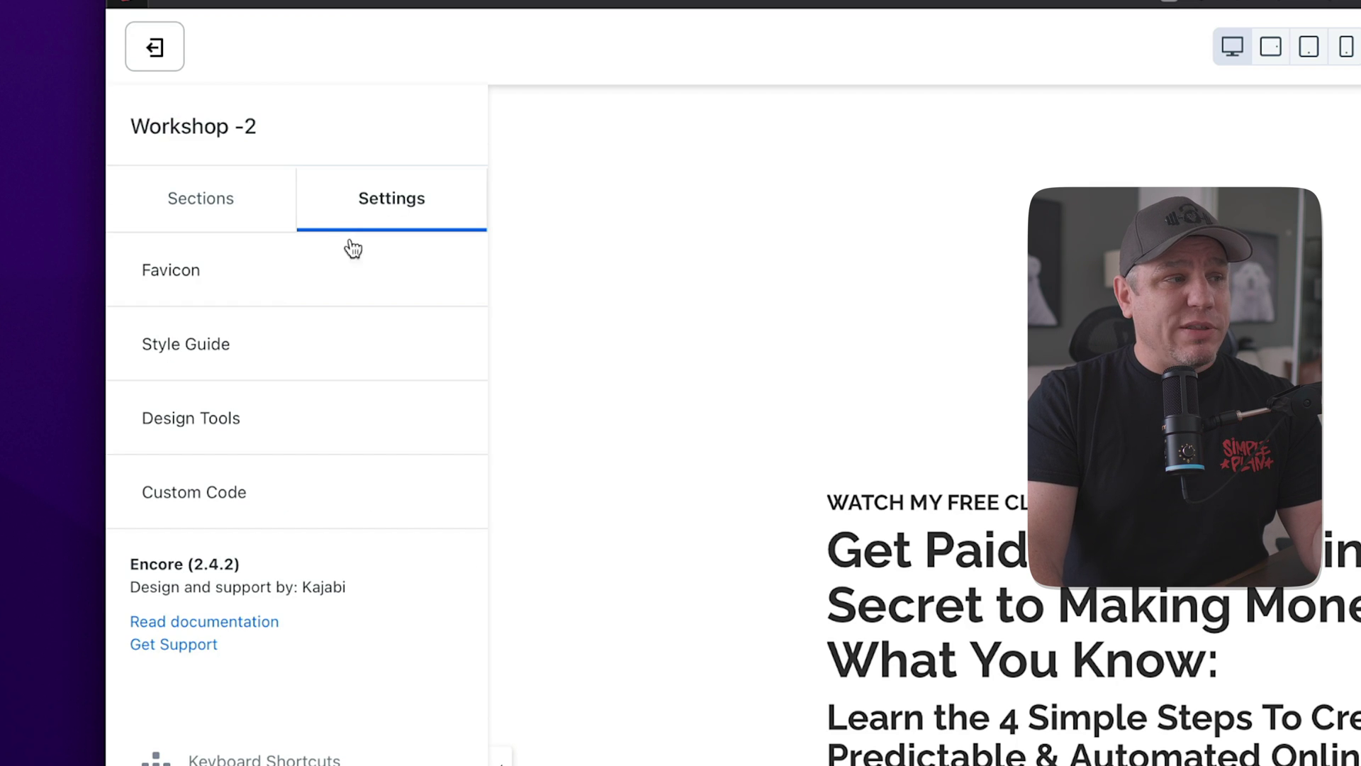
click(204, 358)
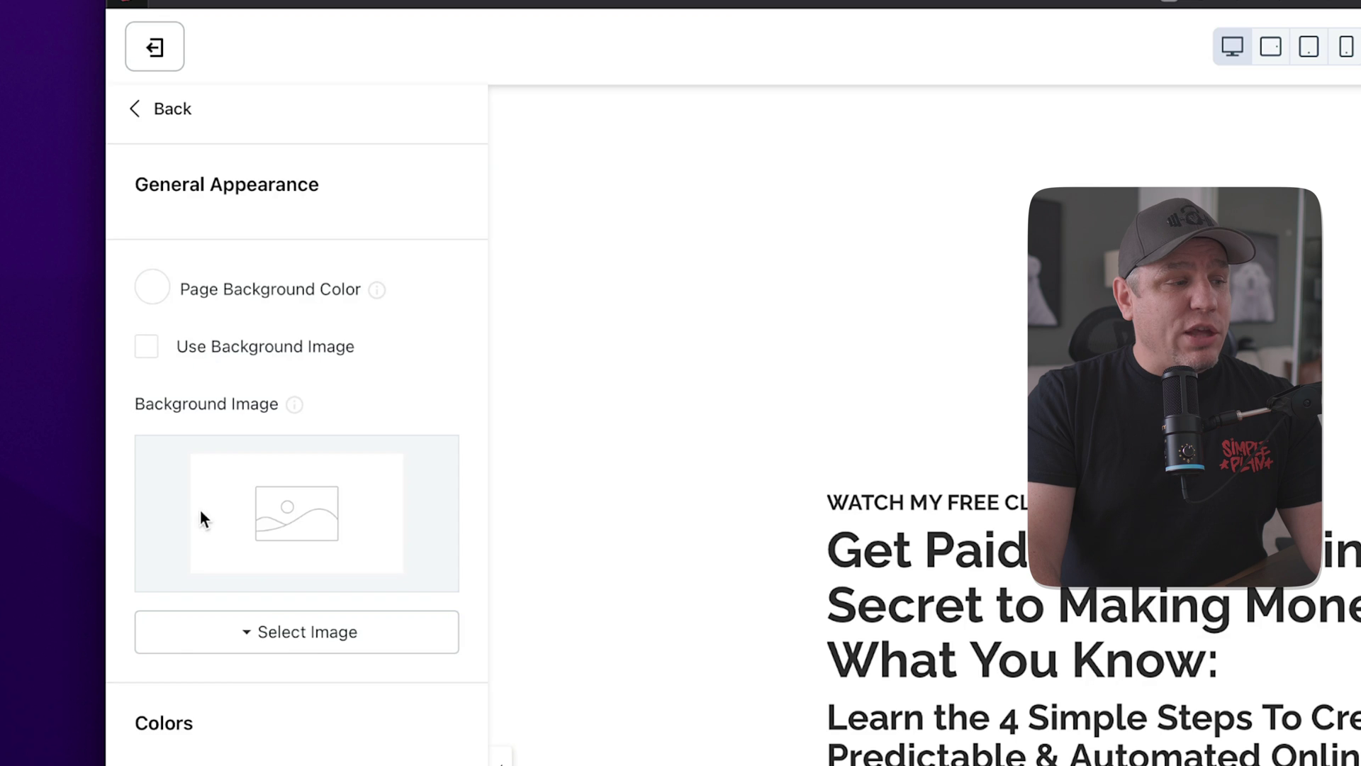
scroll(201, 514, down, 20)
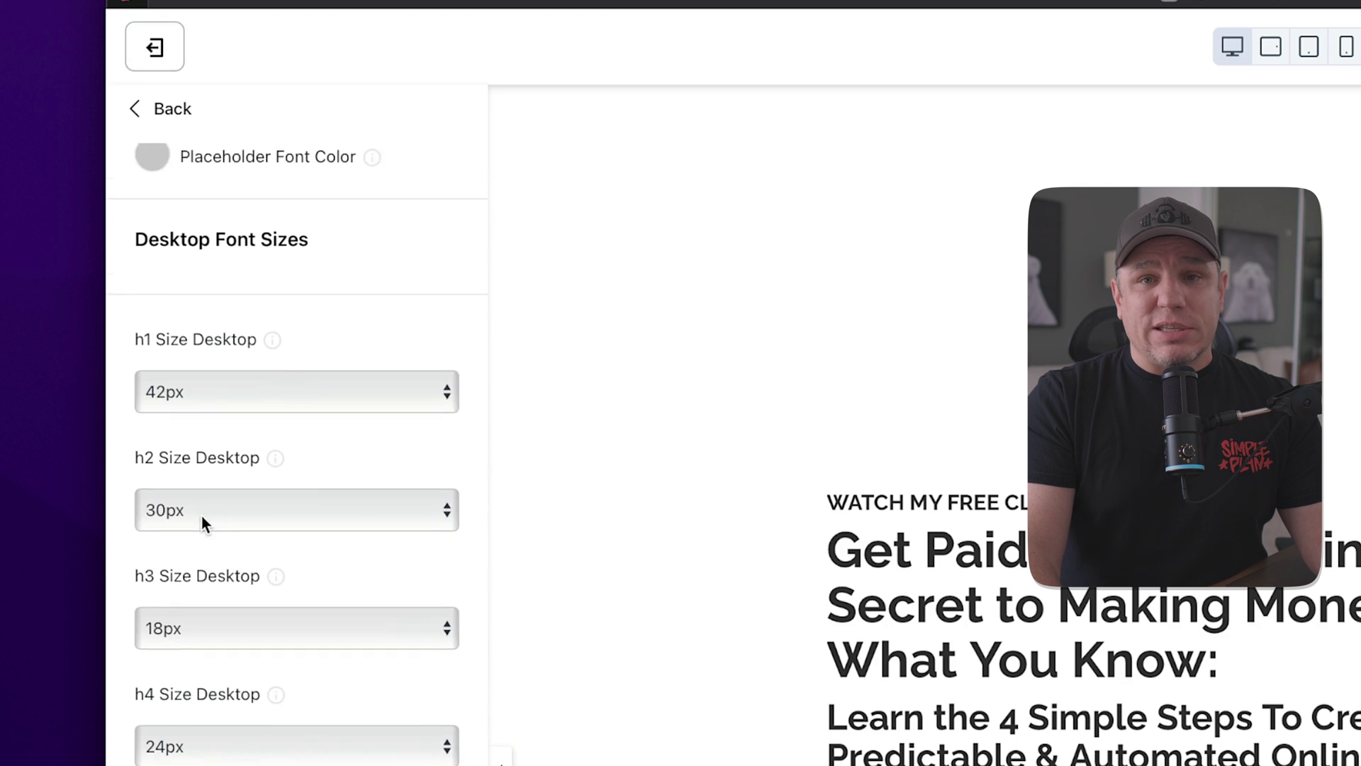
scroll(202, 522, down, 2)
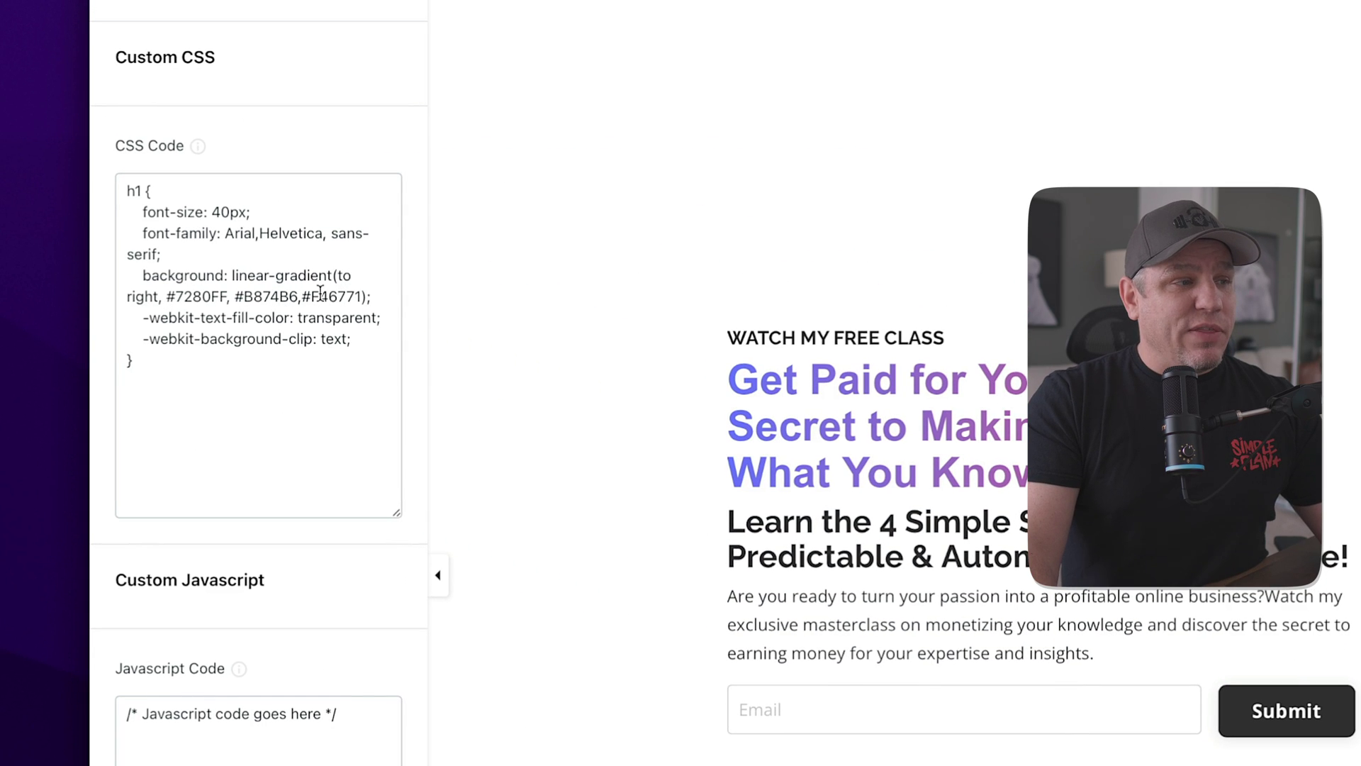
Step: Begin a fourth gradient colour stop by typing ',#F' after #F46771 in the CSS
click(363, 296)
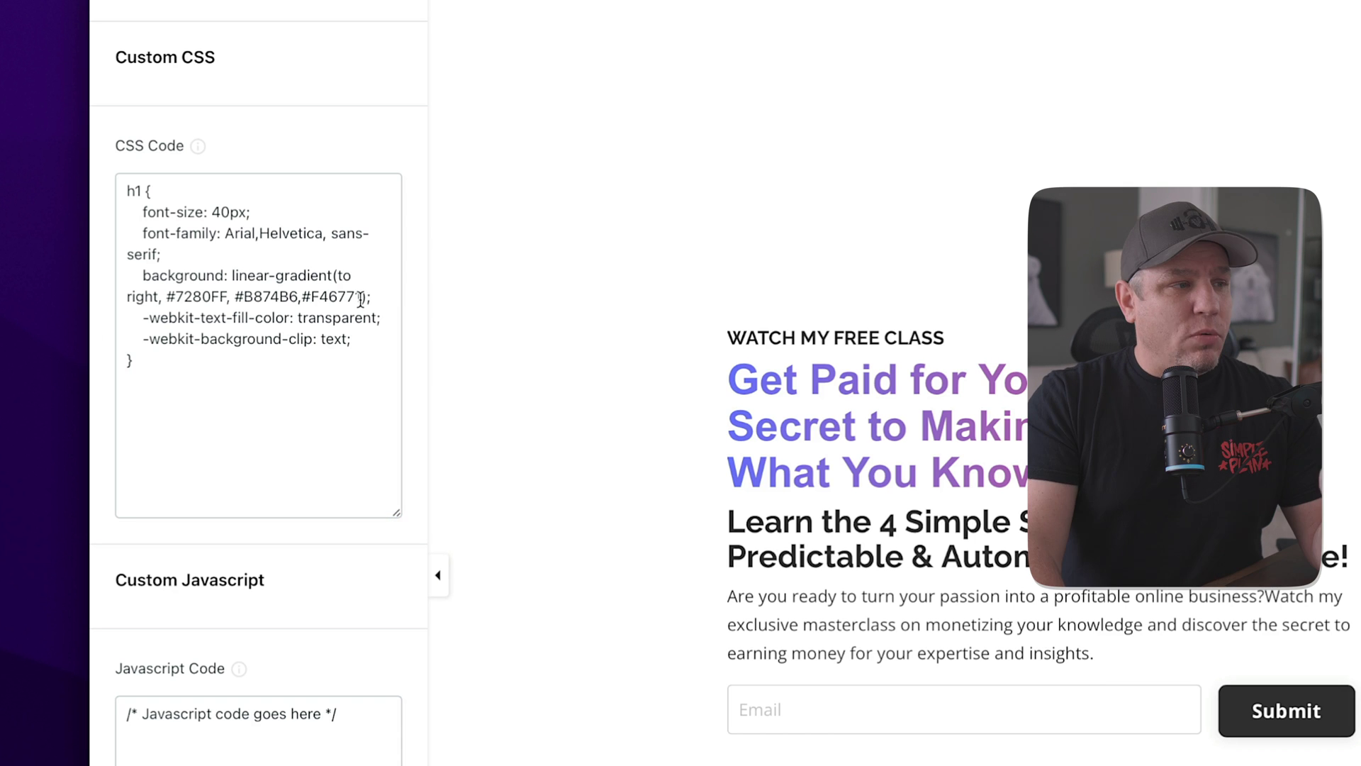
click(389, 296)
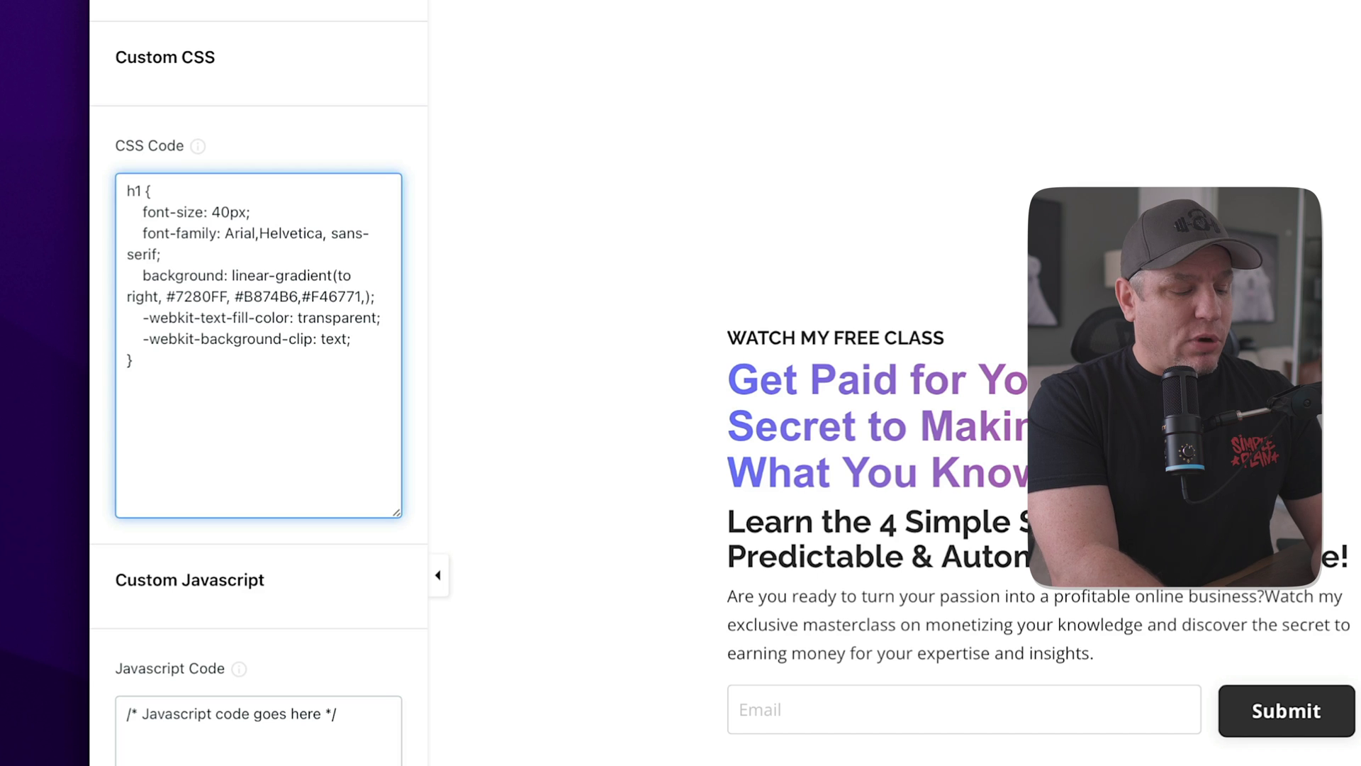
text(,#)
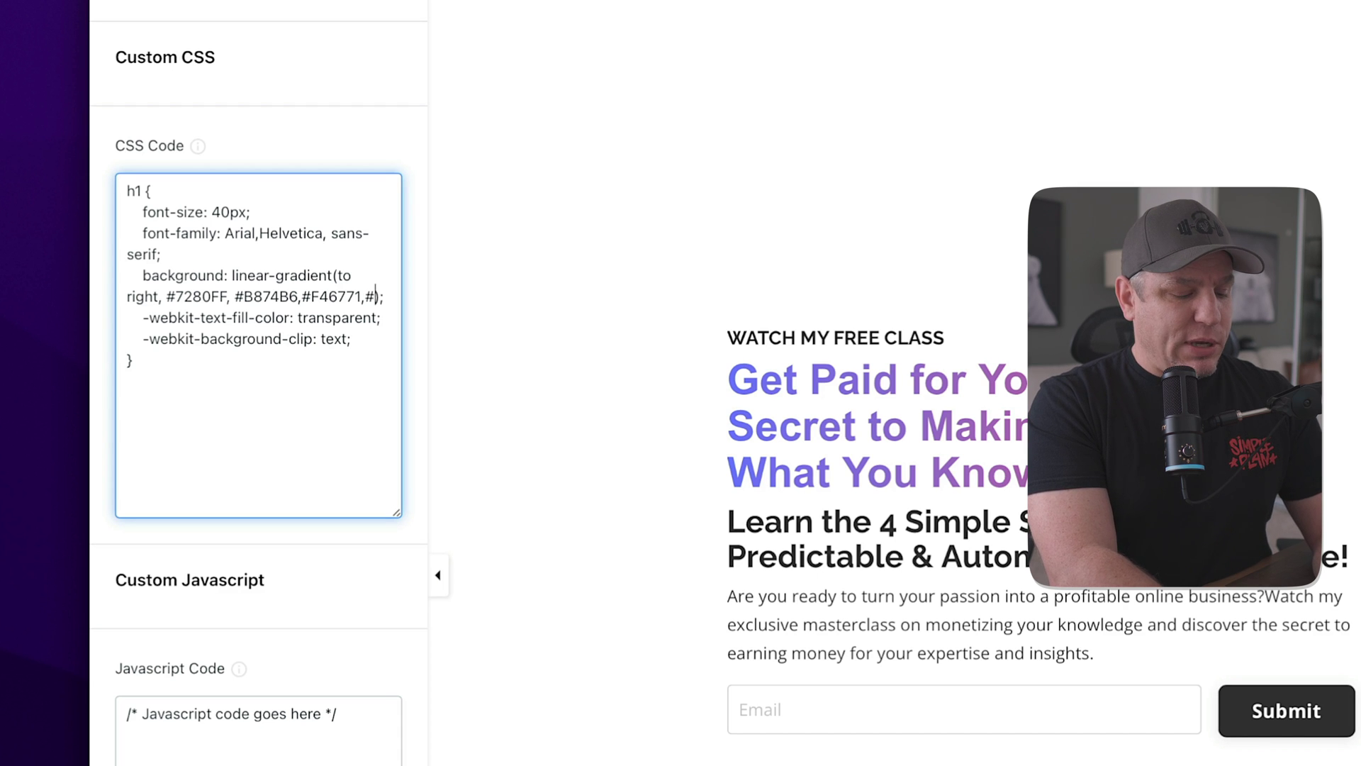
text(F)
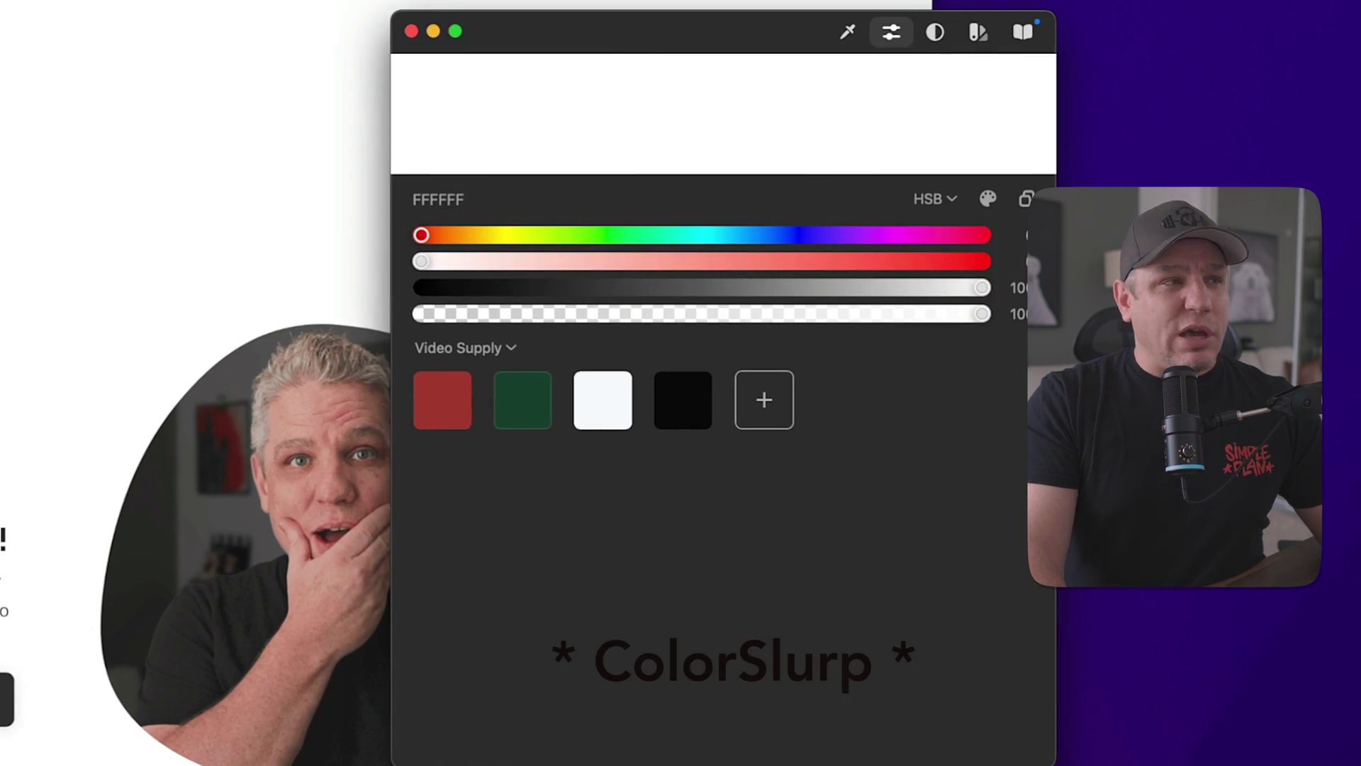
Step: In ColorSlurp, load the dark green saved swatch and copy its hex value 164733
drag(669, 27, 550, 27)
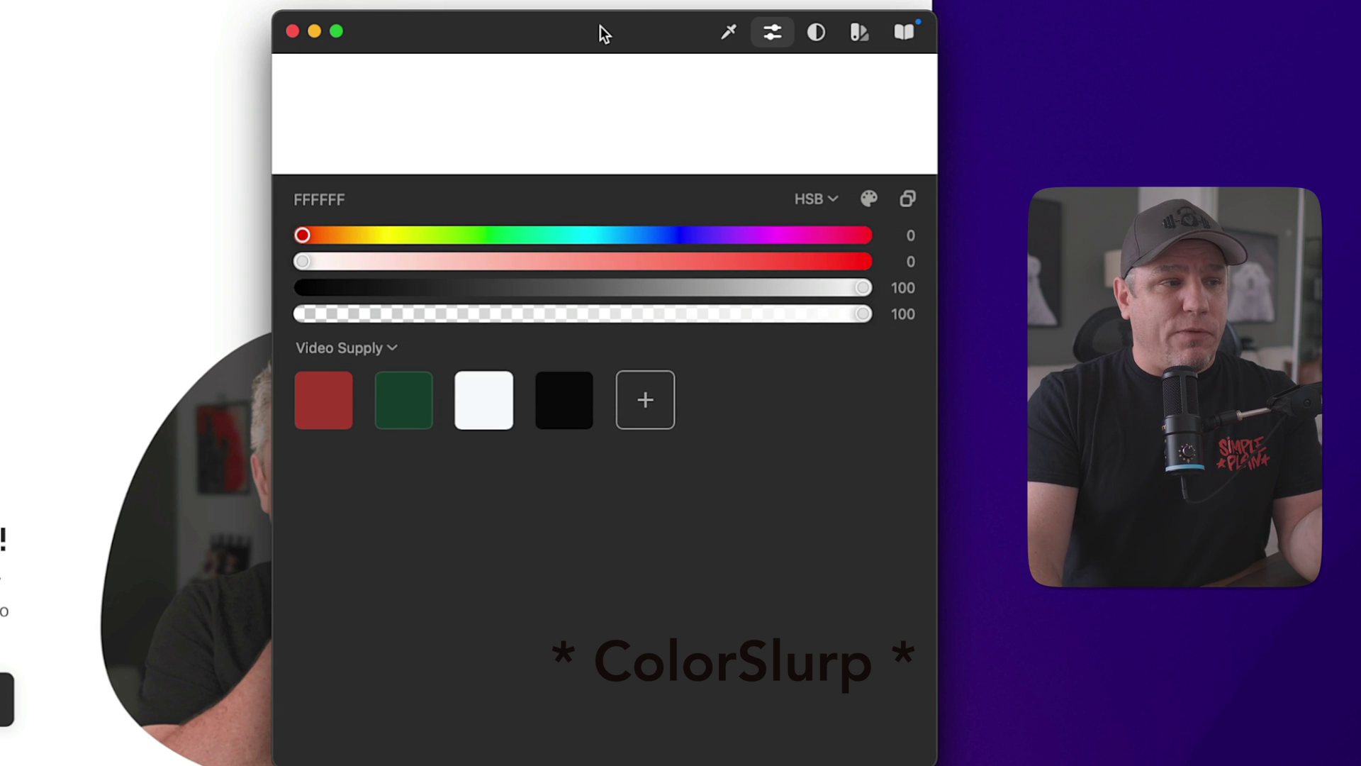
drag(601, 25, 642, 15)
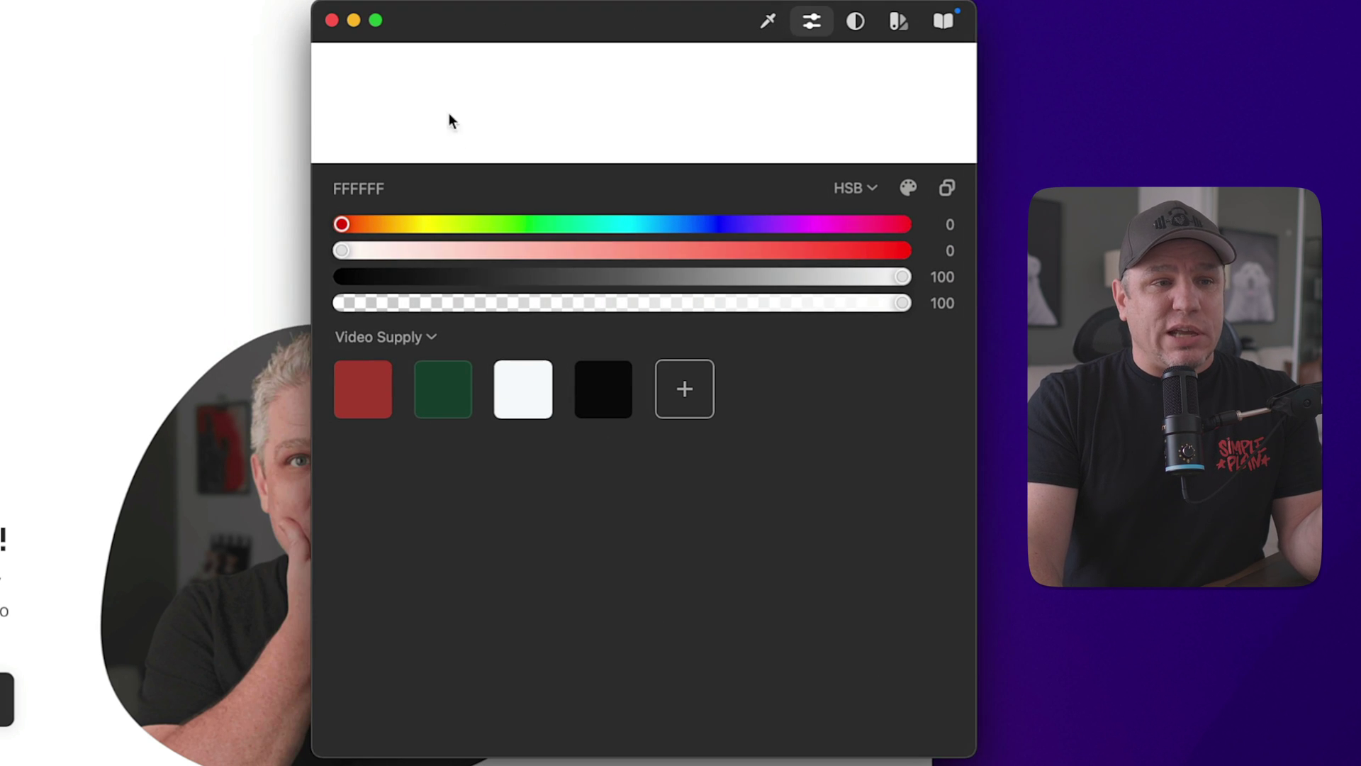
click(458, 394)
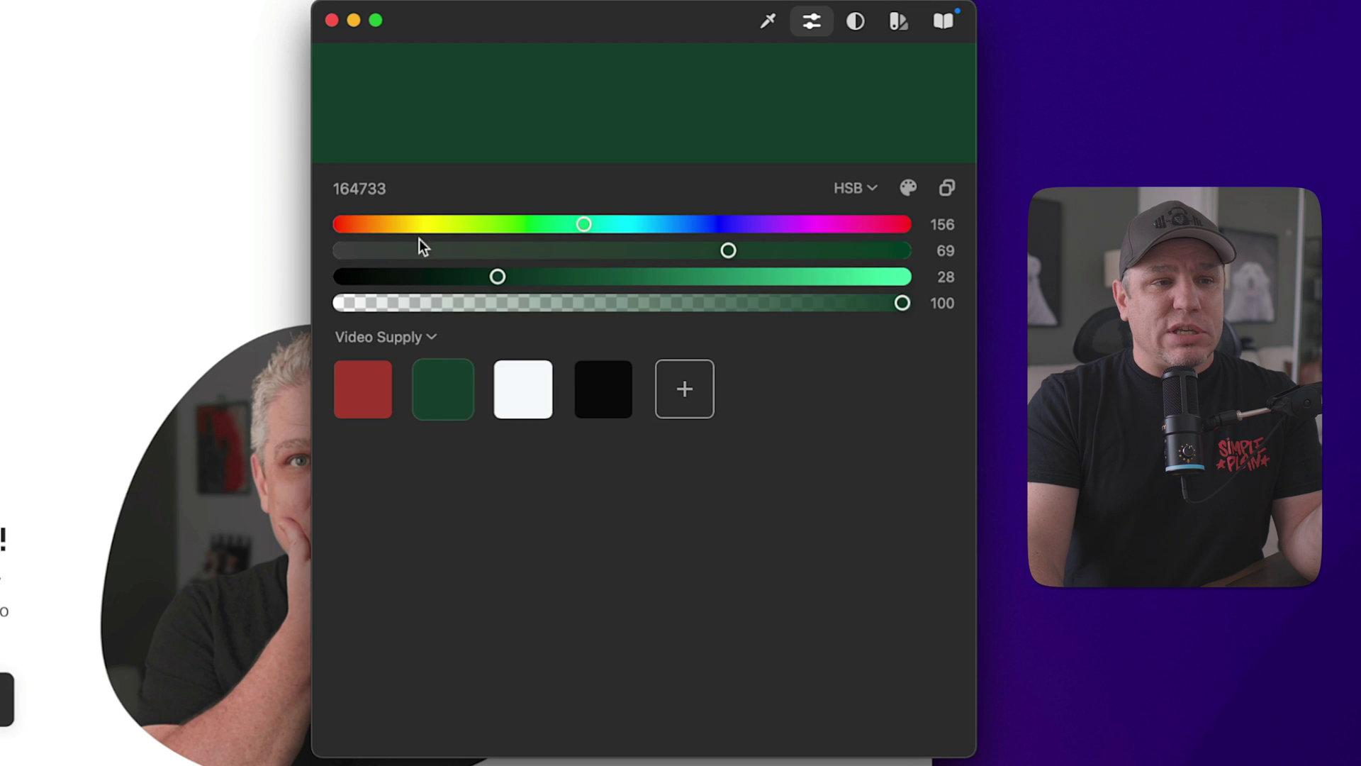
click(368, 189)
key(ctrl+c)
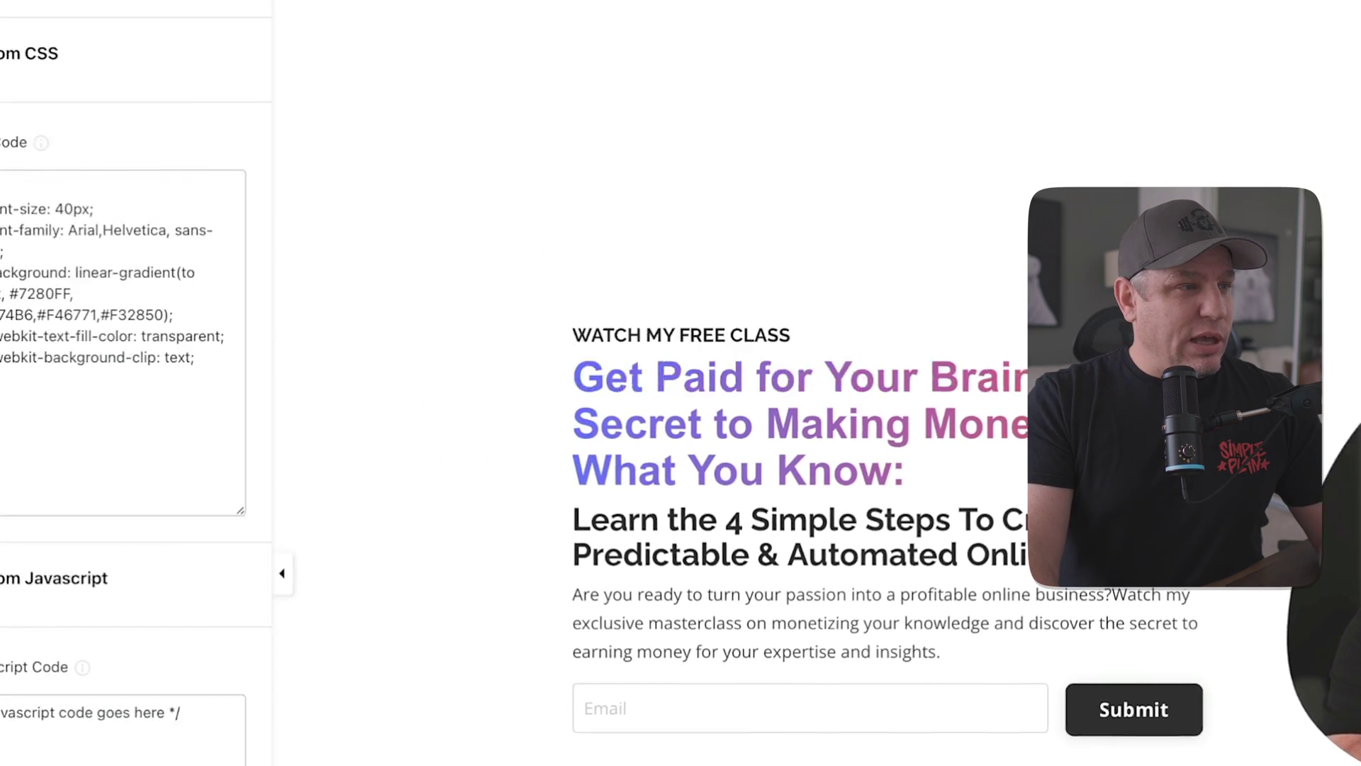
Step: Replace the last gradient stop #F32850 with the copied dark green #164733
click(319, 318)
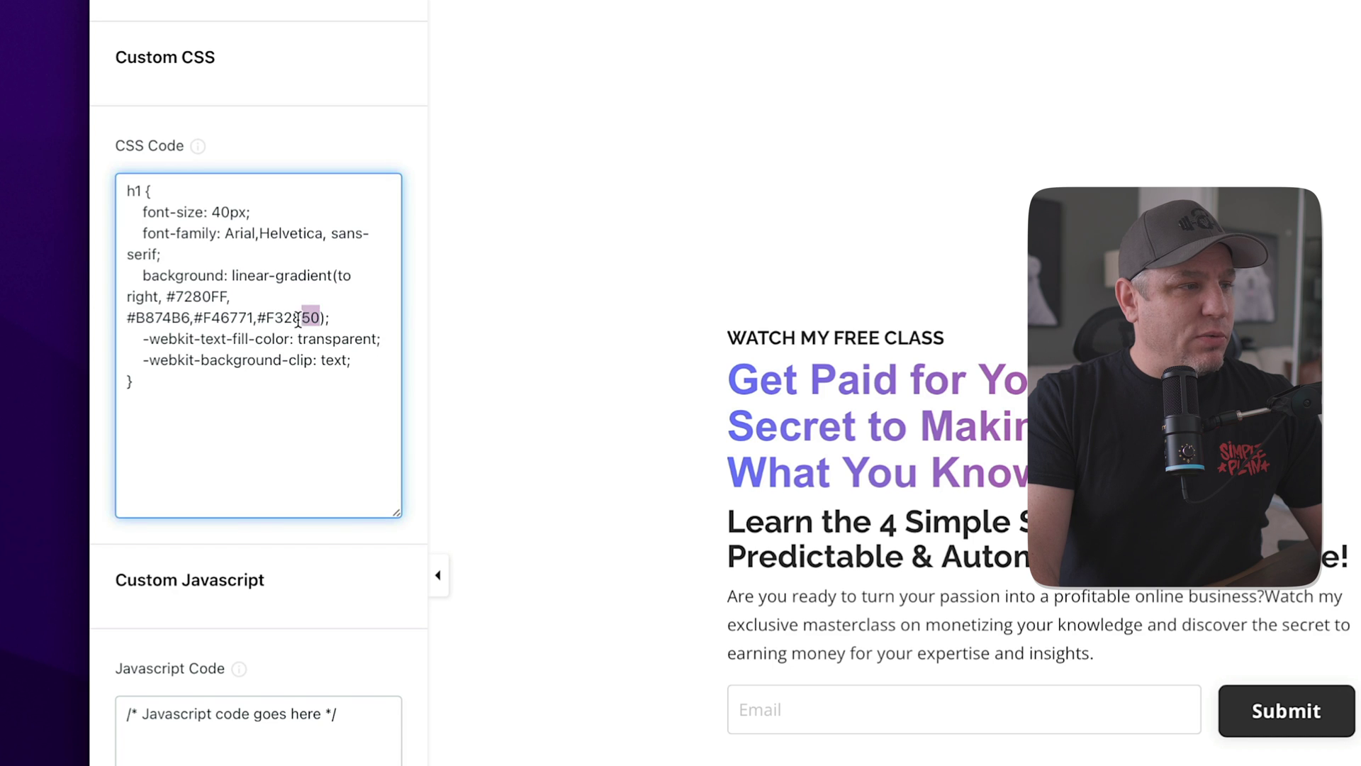
key(ctrl+v)
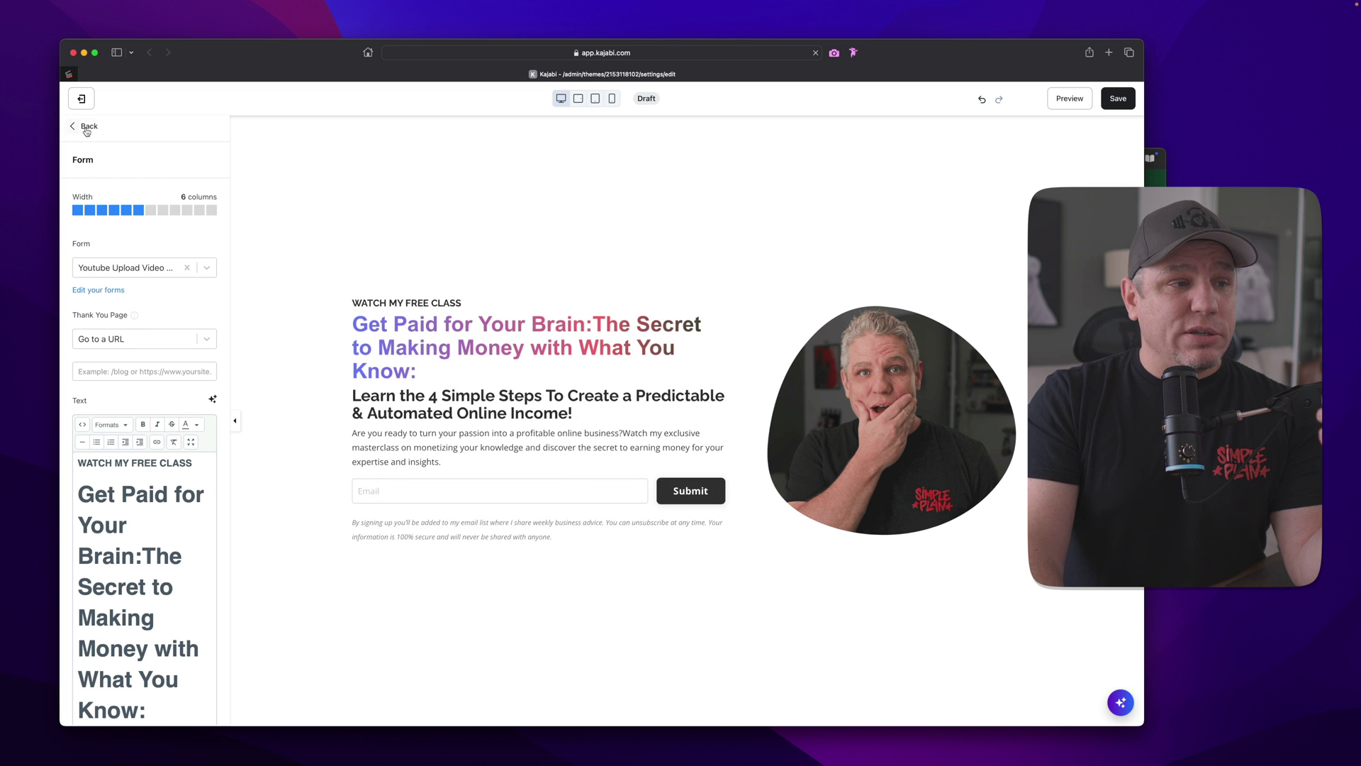
click(86, 128)
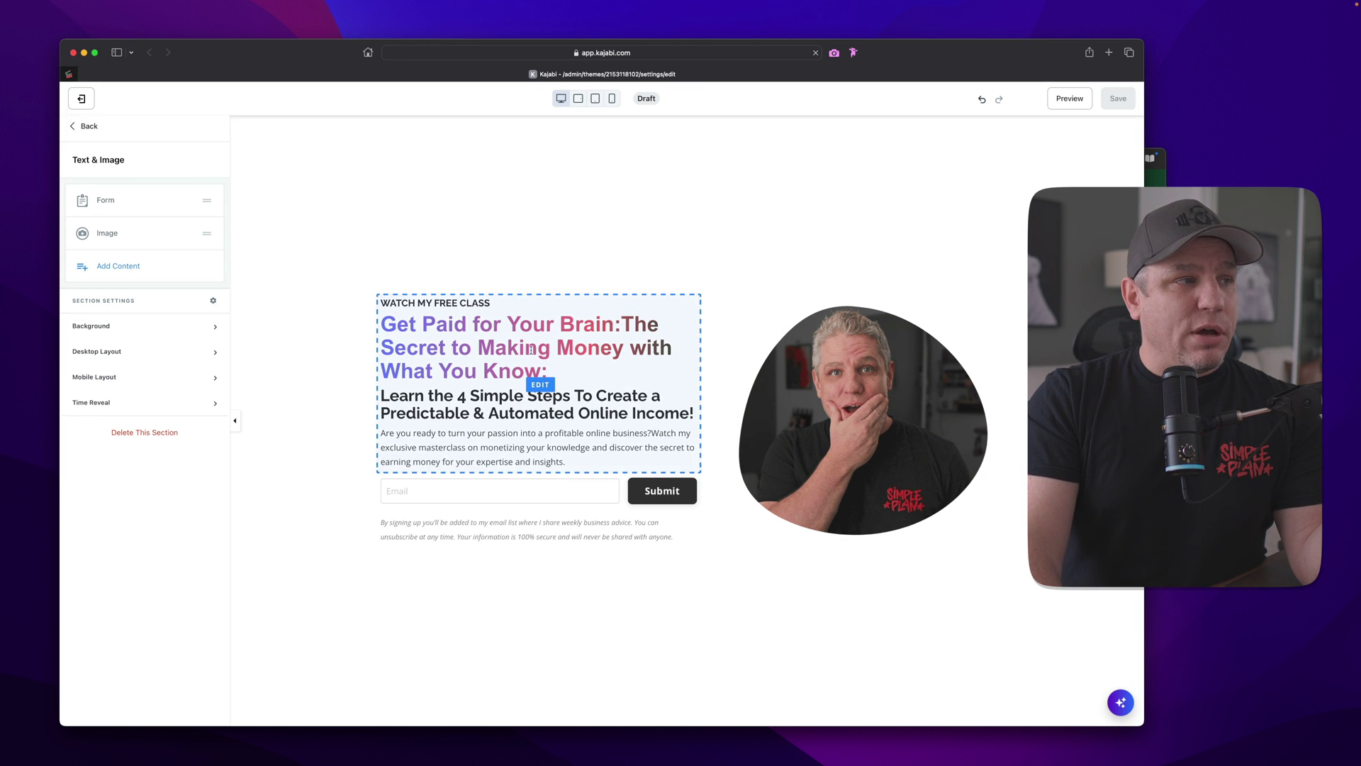
Step: Reopen the page's Custom Code, enlarge the CSS box, and edit the gradient to purple-only
click(86, 126)
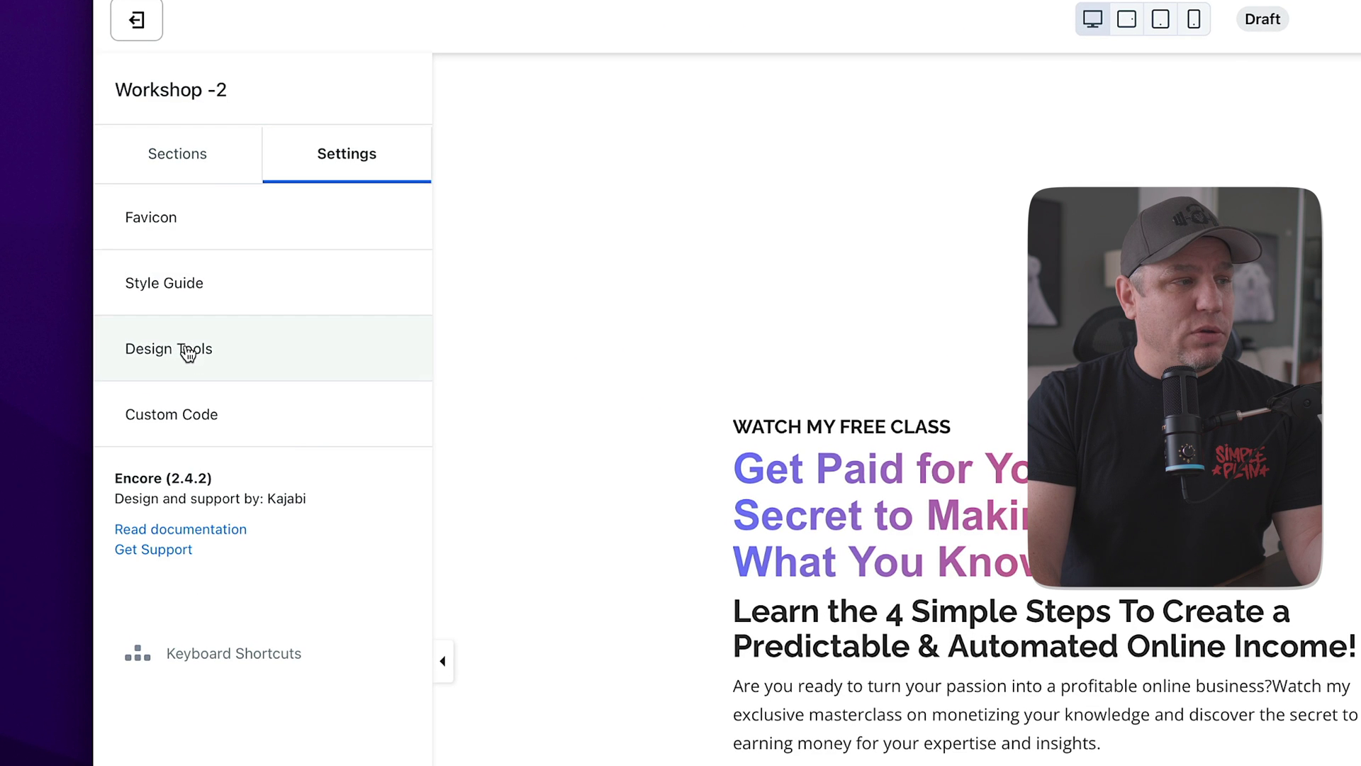
click(157, 413)
drag(401, 373, 401, 496)
click(324, 403)
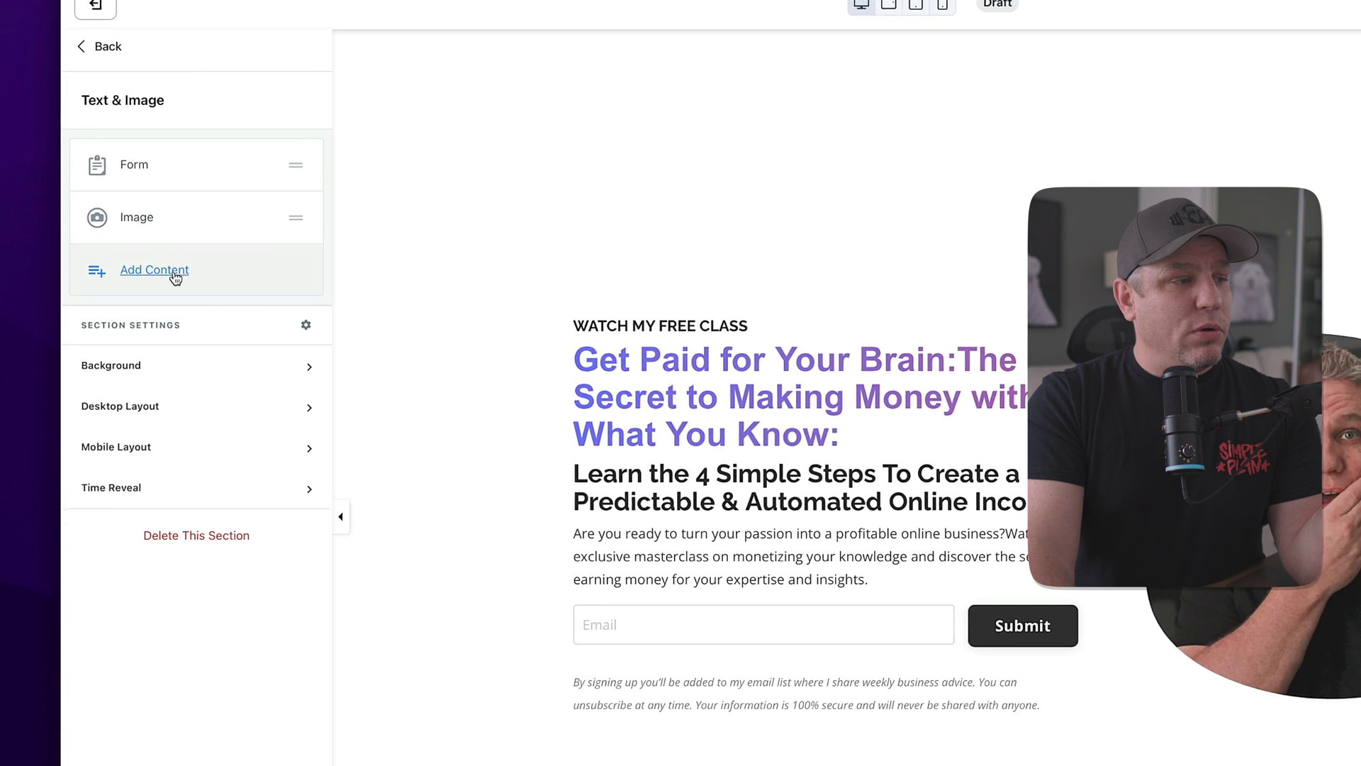
Step: Change the custom CSS selector from 'h1' to 'h1, h2' so the subheading gets the gradient
click(125, 6)
click(233, 345)
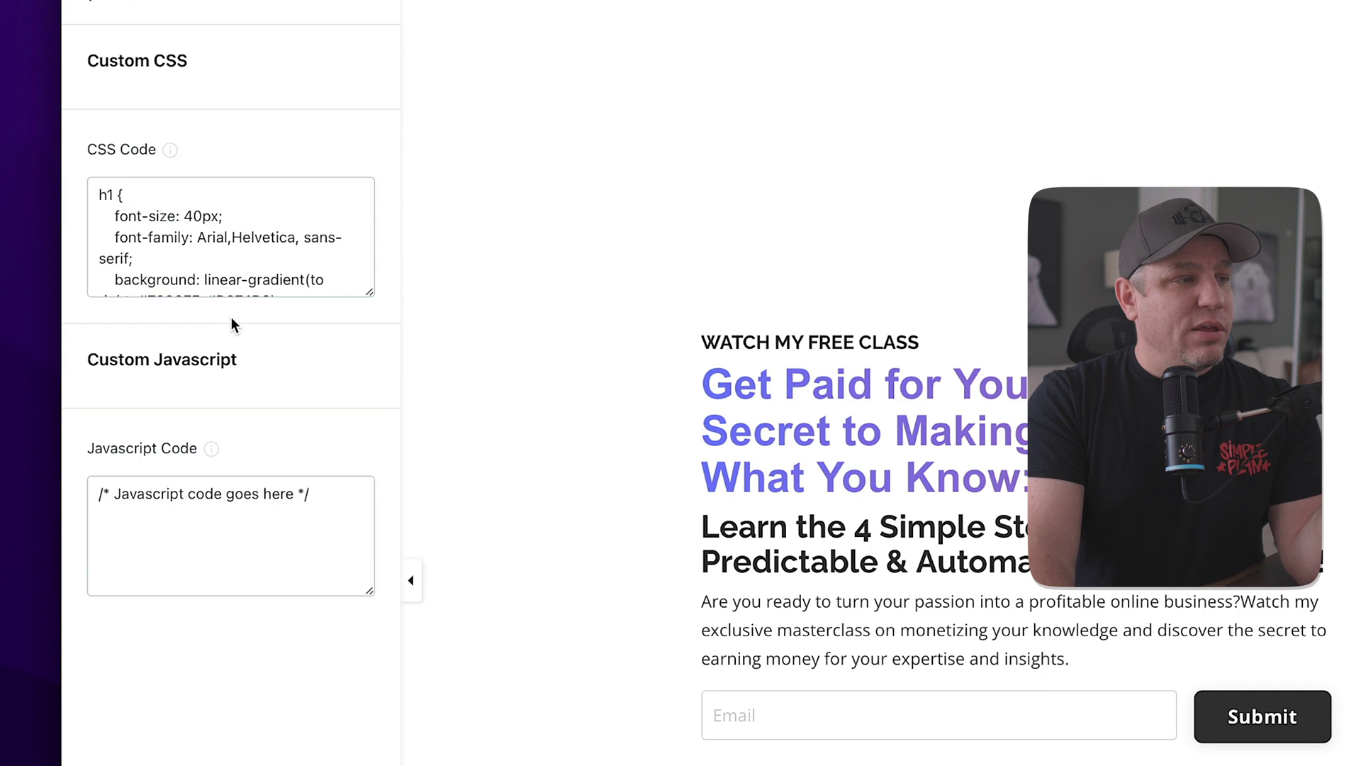
drag(370, 300, 371, 481)
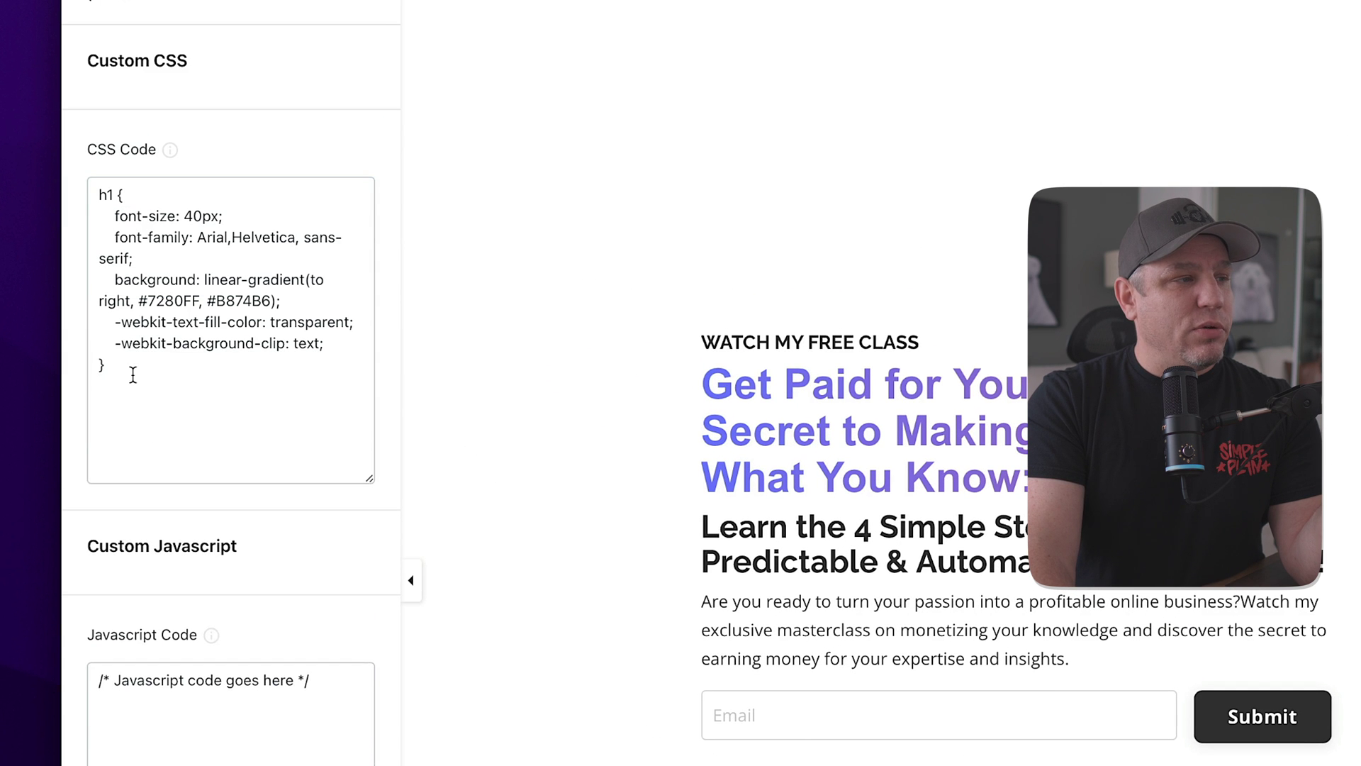
click(118, 196)
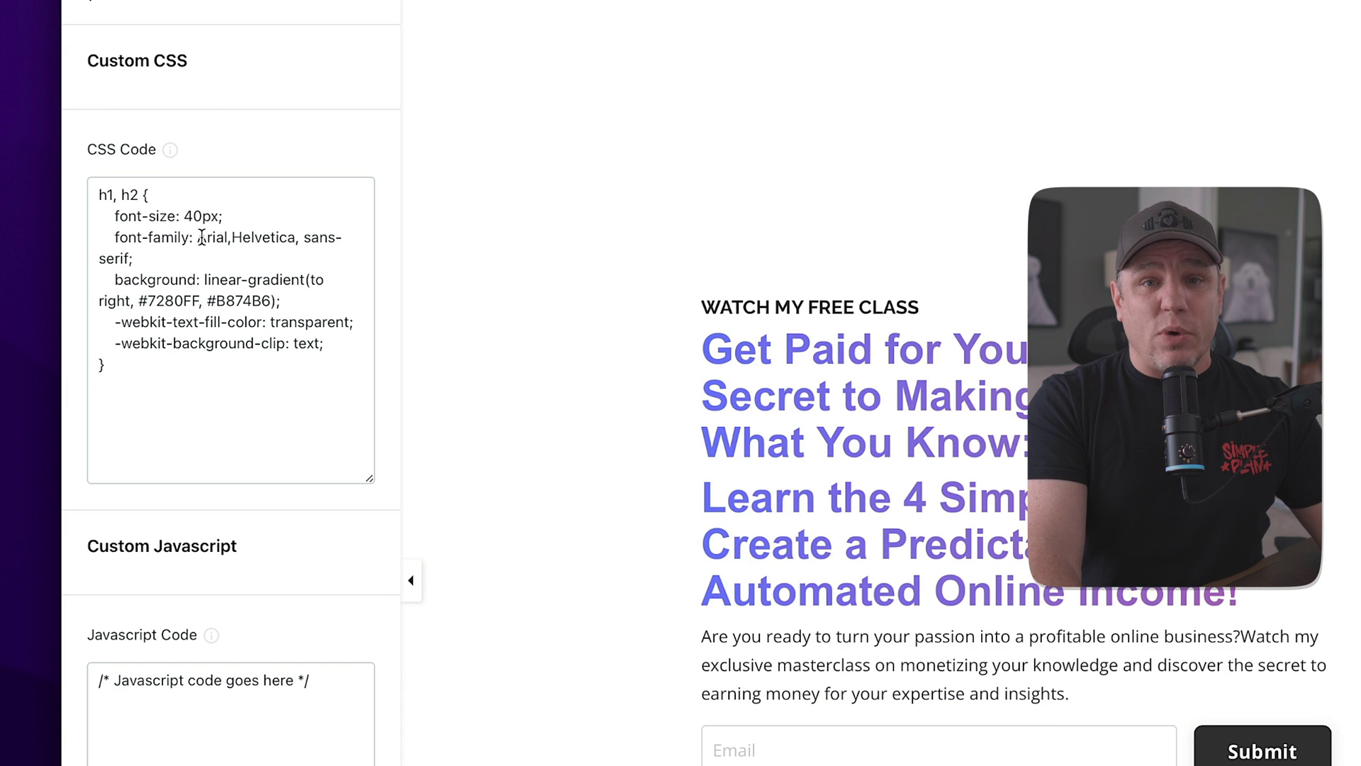
Step: Delete the fixed font-size line from the h1, h2 CSS rule and save the page
click(200, 214)
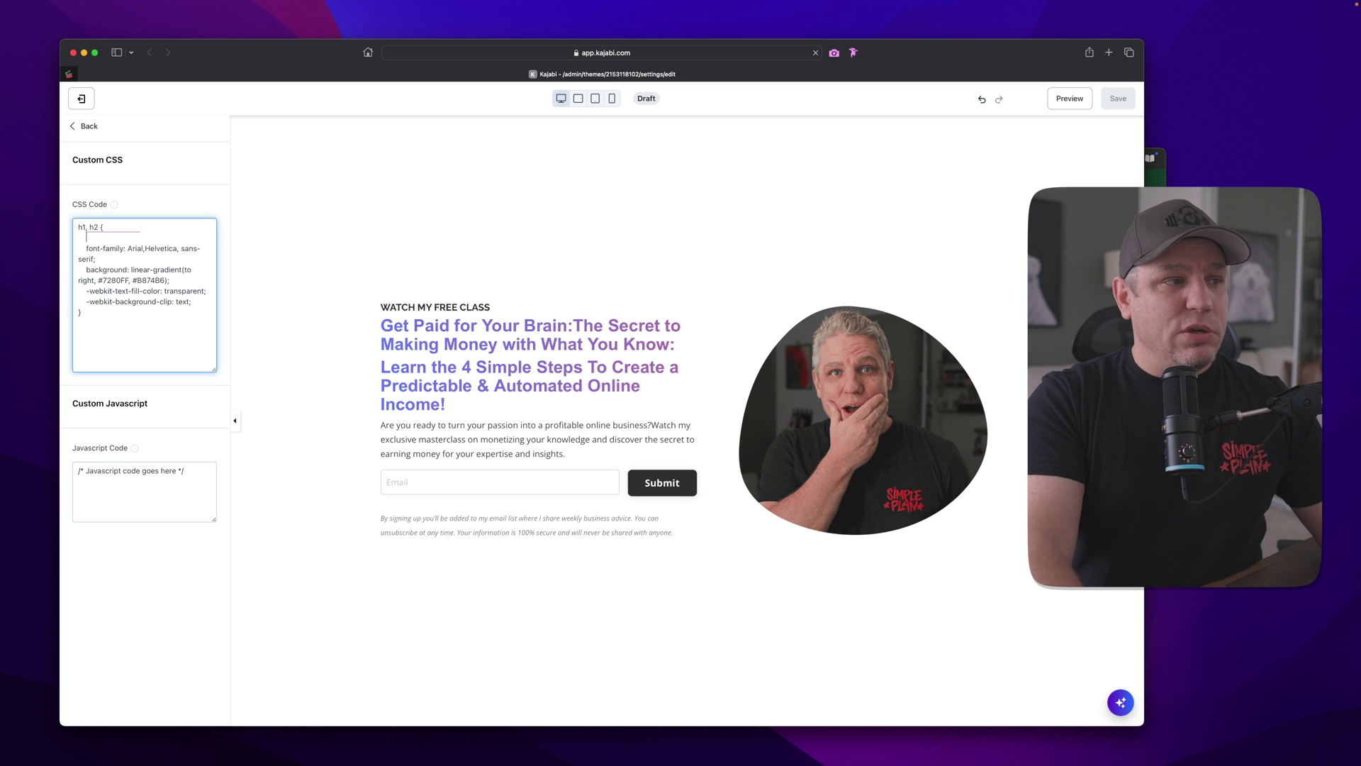
click(1118, 99)
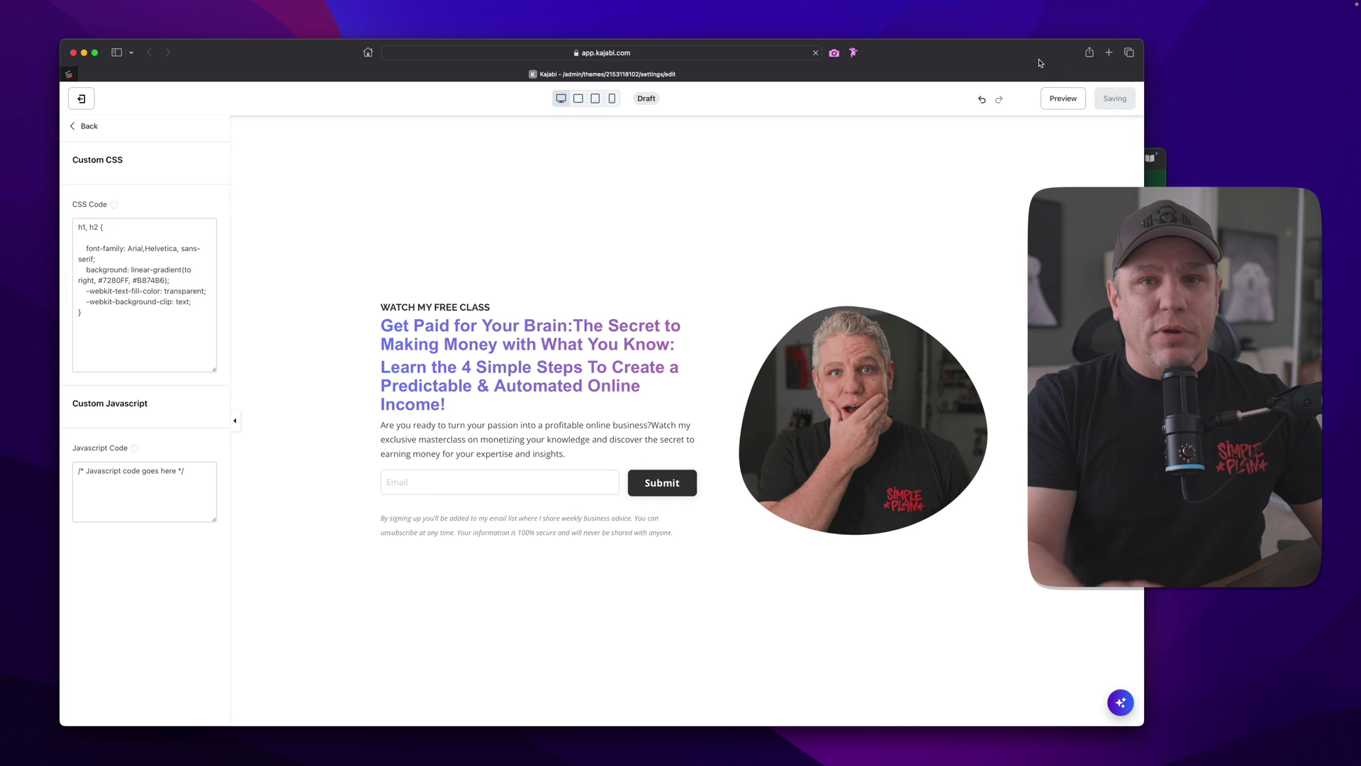